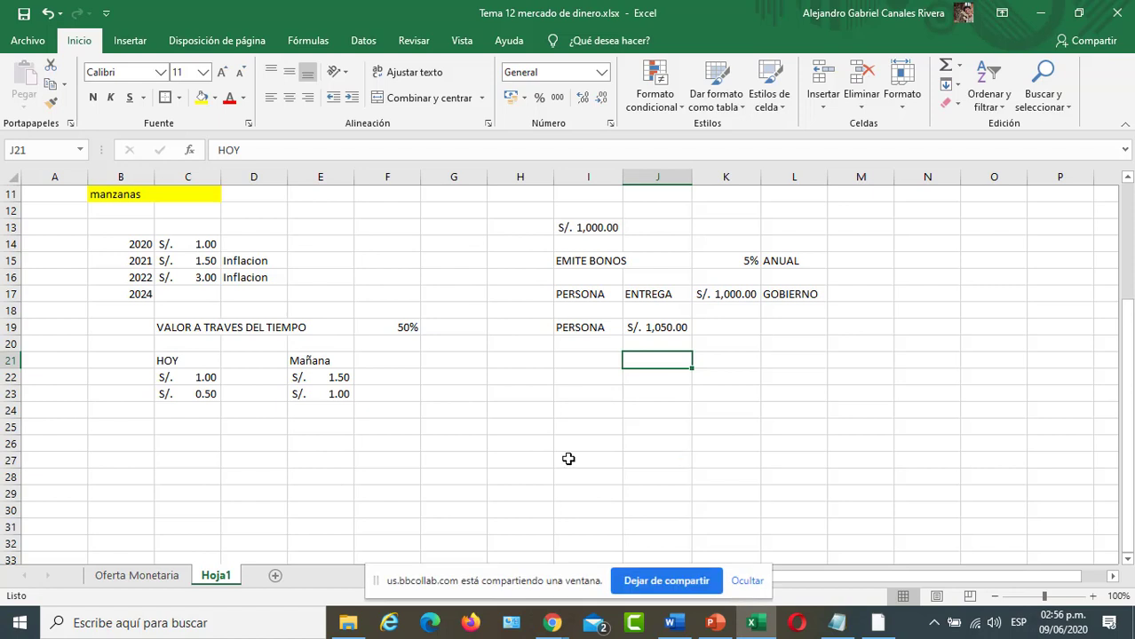
{"action": "left_click", "coordinate": [523, 462]}
{"action": "key", "text": "Up"}
{"action": "key", "text": "Up"}
{"action": "key", "text": "Up"}
{"action": "key", "text": "Up"}
{"action": "key", "text": "Up"}
{"action": "key", "text": "Up"}
{"action": "key", "text": "Up"}
{"action": "key", "text": "Up"}
{"action": "key", "text": "Up"}
{"action": "key", "text": "Up"}
{"action": "key", "text": "Up"}
{"action": "key", "text": "Up"}
{"action": "key", "text": "Up"}
{"action": "key", "text": "Up"}
{"action": "key", "text": "Up"}
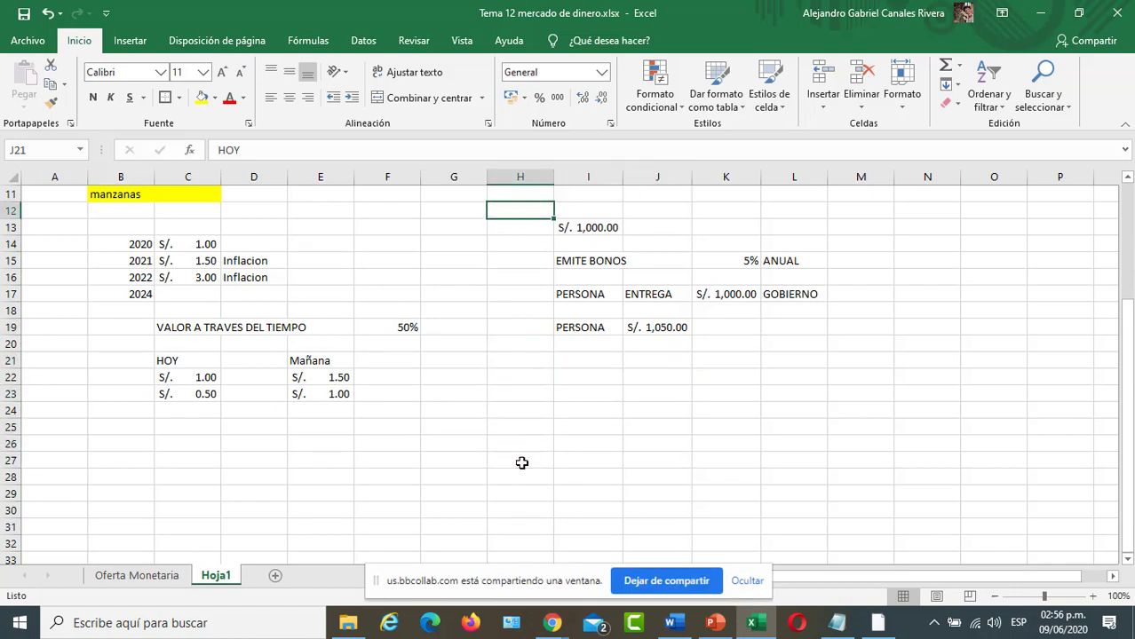
{"action": "key", "text": "Down"}
{"action": "key", "text": "Down"}
{"action": "key", "text": "Down"}
{"action": "key", "text": "Down"}
{"action": "key", "text": "Down"}
{"action": "key", "text": "Down"}
{"action": "key", "text": "Down"}
{"action": "key", "text": "Down"}
{"action": "key", "text": "Down"}
{"action": "key", "text": "Down"}
{"action": "key", "text": "Down"}
{"action": "key", "text": "Down"}
{"action": "key", "text": "Down"}
{"action": "key", "text": "Down"}
{"action": "key", "text": "Down"}
{"action": "key", "text": "Down"}
{"action": "key", "text": "Down"}
{"action": "key", "text": "Down"}
{"action": "key", "text": "Down"}
{"action": "key", "text": "Down"}
{"action": "key", "text": "Down"}
{"action": "key", "text": "Down"}
{"action": "key", "text": "Down"}
{"action": "key", "text": "Down"}
{"action": "key", "text": "Down"}
{"action": "key", "text": "Down"}
{"action": "key", "text": "Down"}
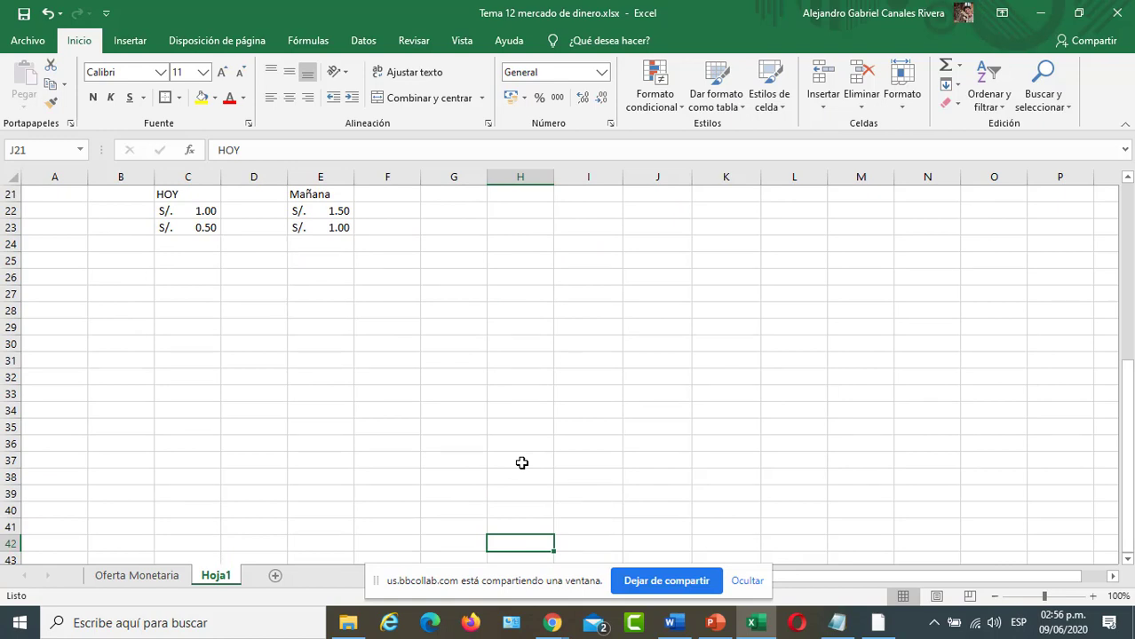
{"action": "key", "text": "Left"}
{"action": "key", "text": "Left"}
{"action": "key", "text": "Left"}
{"action": "key", "text": "Left"}
{"action": "key", "text": "Left"}
{"action": "key", "text": "Left"}
{"action": "key", "text": "Left"}
{"action": "key", "text": "Up"}
{"action": "key", "text": "Up"}
{"action": "key", "text": "Up"}
{"action": "key", "text": "Up"}
{"action": "key", "text": "Up"}
{"action": "key", "text": "Up"}
{"action": "key", "text": "Up"}
{"action": "key", "text": "Up"}
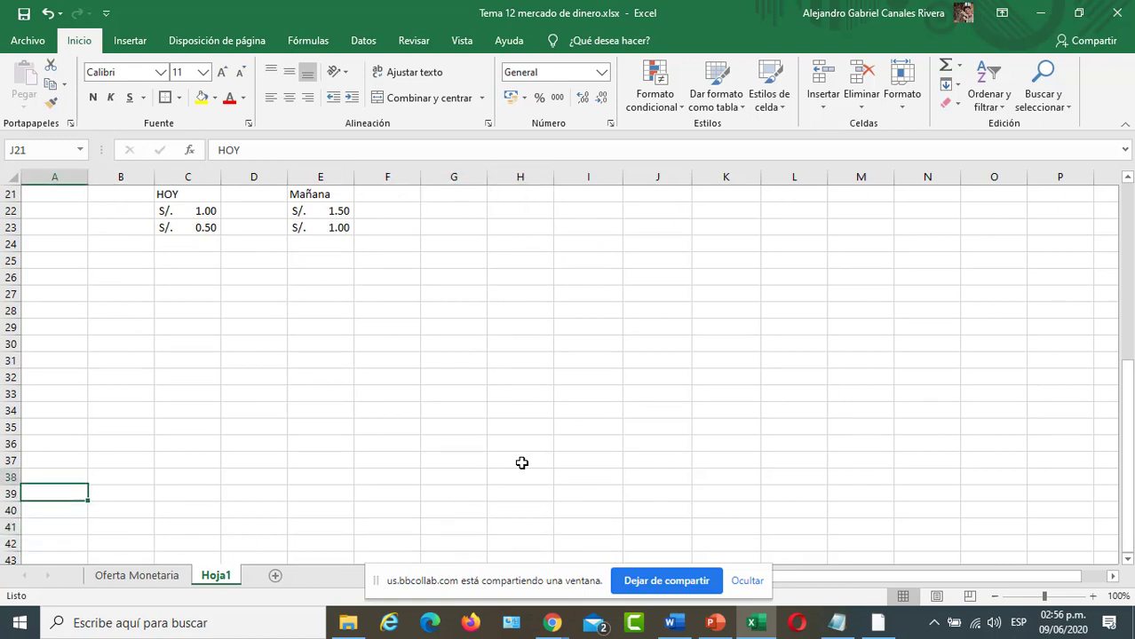
{"action": "key", "text": "Right"}
{"action": "key", "text": "Right"}
{"action": "key", "text": "Down"}
{"action": "key", "text": "Down"}
{"action": "key", "text": "Down"}
{"action": "key", "text": "Down"}
{"action": "key", "text": "Down"}
{"action": "key", "text": "Down"}
{"action": "key", "text": "Down"}
{"action": "key", "text": "Down"}
{"action": "key", "text": "Down"}
{"action": "key", "text": "Down"}
{"action": "key", "text": "Down"}
{"action": "key", "text": "Down"}
{"action": "key", "text": "Down"}
{"action": "key", "text": "Down"}
{"action": "key", "text": "Down"}
{"action": "key", "text": "Down"}
{"action": "key", "text": "Down"}
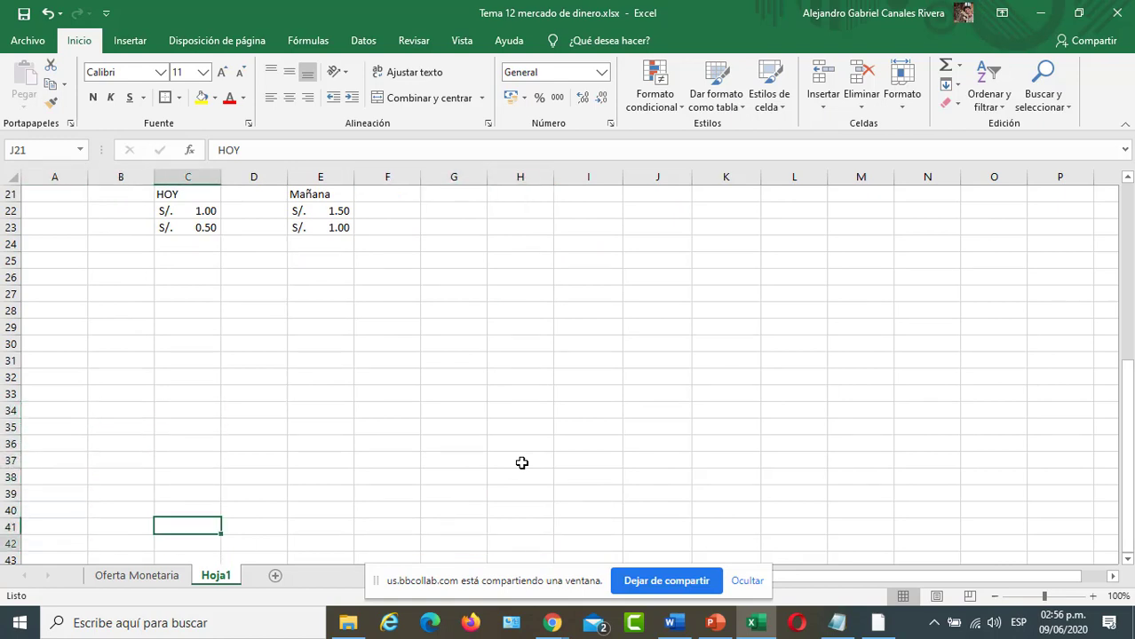
{"action": "key", "text": "Up"}
{"action": "key", "text": "Up"}
{"action": "key", "text": "Up"}
{"action": "key", "text": "Up"}
{"action": "key", "text": "Up"}
{"action": "key", "text": "Up"}
{"action": "key", "text": "Up"}
{"action": "key", "text": "Up"}
{"action": "key", "text": "Up"}
{"action": "key", "text": "Up"}
{"action": "key", "text": "Up"}
{"action": "key", "text": "Up"}
{"action": "key", "text": "Up"}
{"action": "key", "text": "Up"}
{"action": "key", "text": "Up"}
{"action": "key", "text": "Up"}
{"action": "key", "text": "Up"}
{"action": "key", "text": "Up"}
{"action": "key", "text": "Up"}
{"action": "key", "text": "Up"}
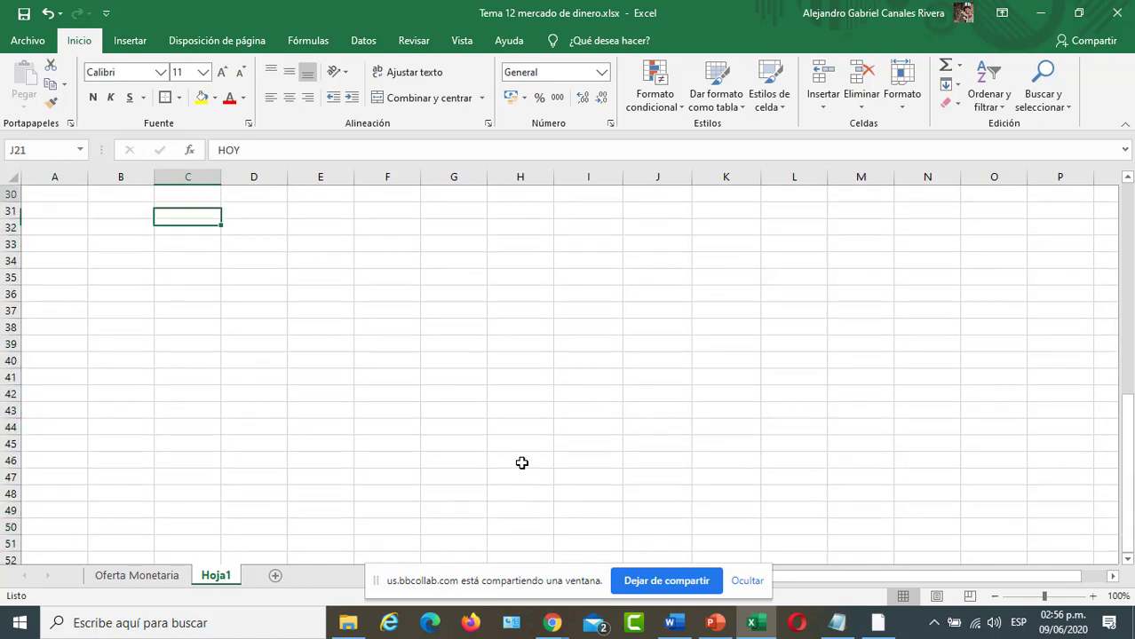
- Switch to the Blackboard Collaborate session and read the participants' messages in the group chat
{"action": "key", "text": "alt+Tab"}
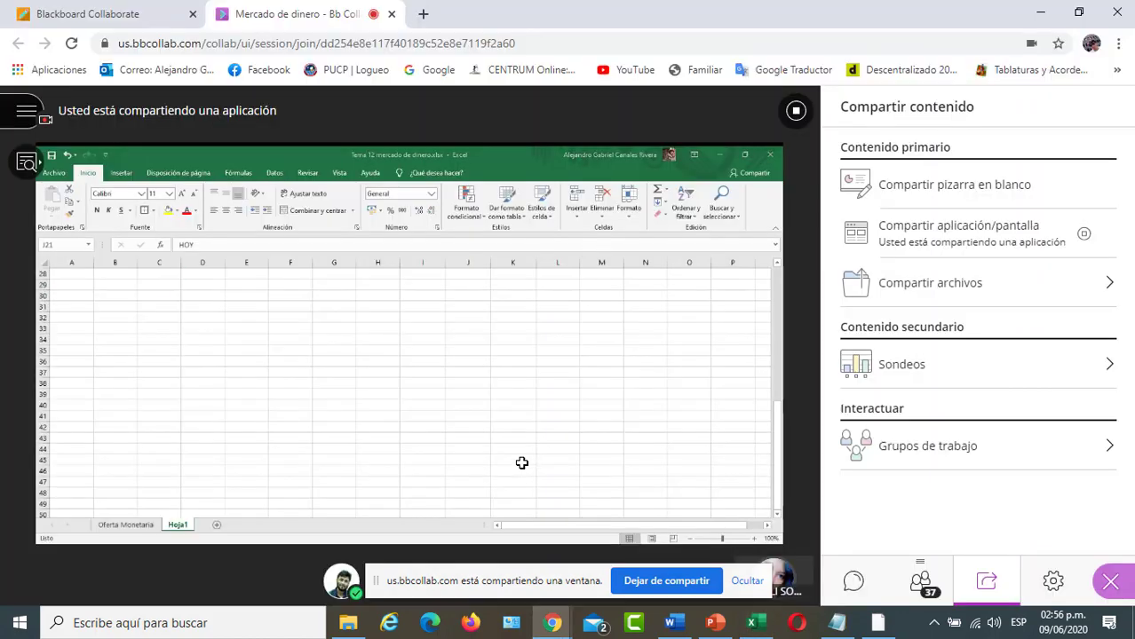
{"action": "key", "text": "alt+Tab"}
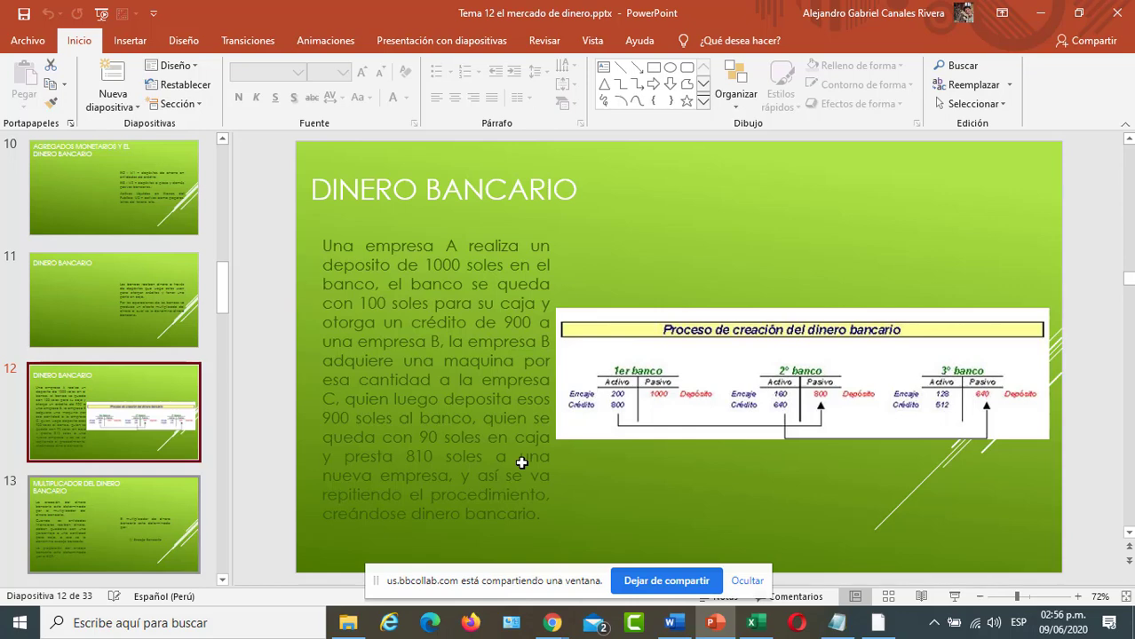
{"action": "key", "text": "alt+Tab"}
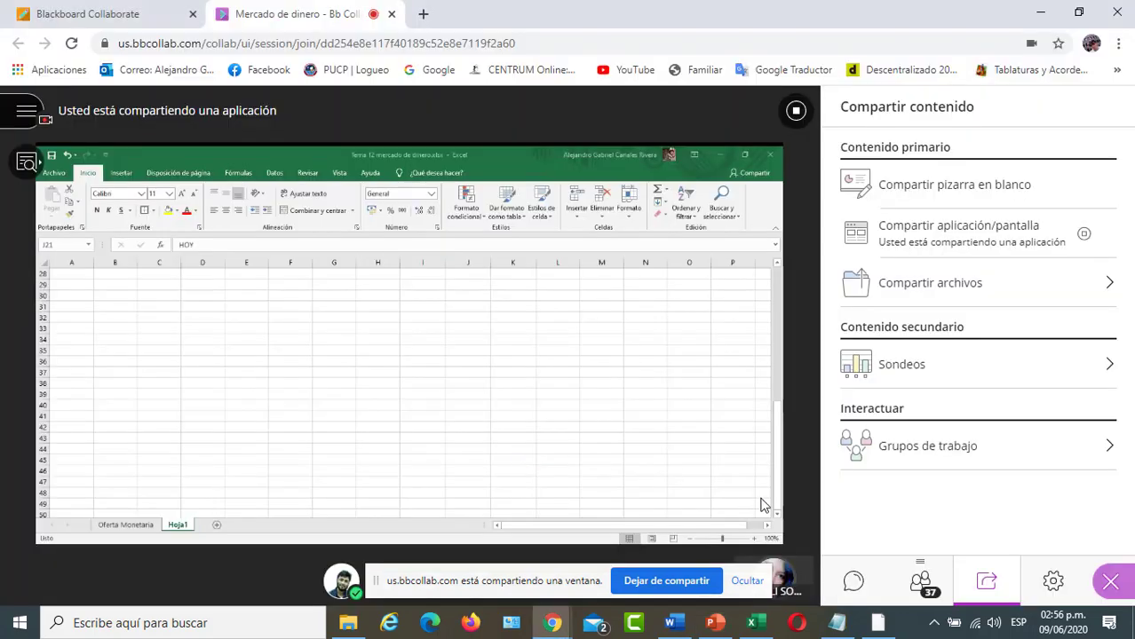
{"action": "left_click", "coordinate": [853, 584]}
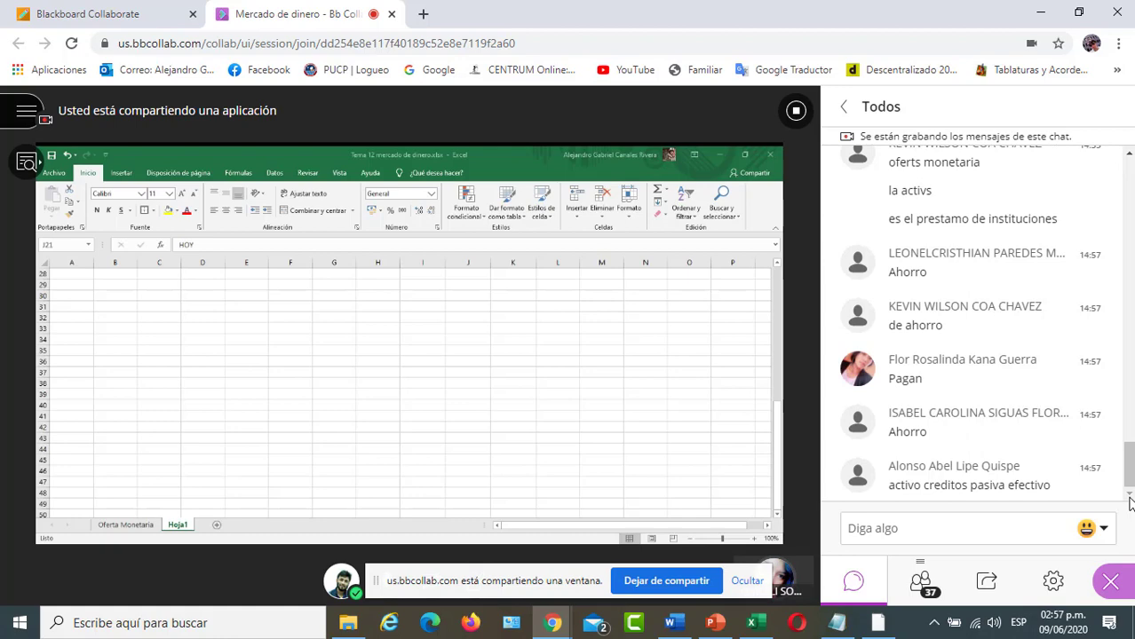
- Switch back to the Excel workbook and enter the heading Ahorros in cell B30 with a rate of 3% in B31
{"action": "key", "text": "alt+Tab"}
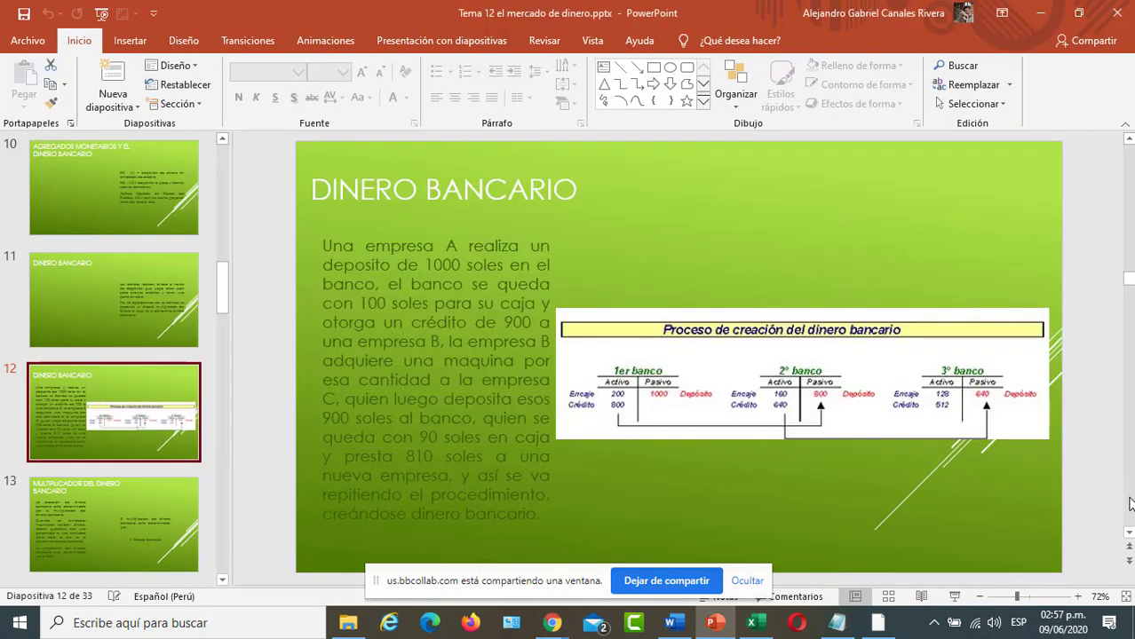
{"action": "key", "text": "alt+Tab"}
{"action": "key", "text": "Tab"}
{"action": "key", "text": "Left"}
{"action": "key", "text": "Left"}
{"action": "key", "text": "Right"}
{"action": "key", "text": "Down"}
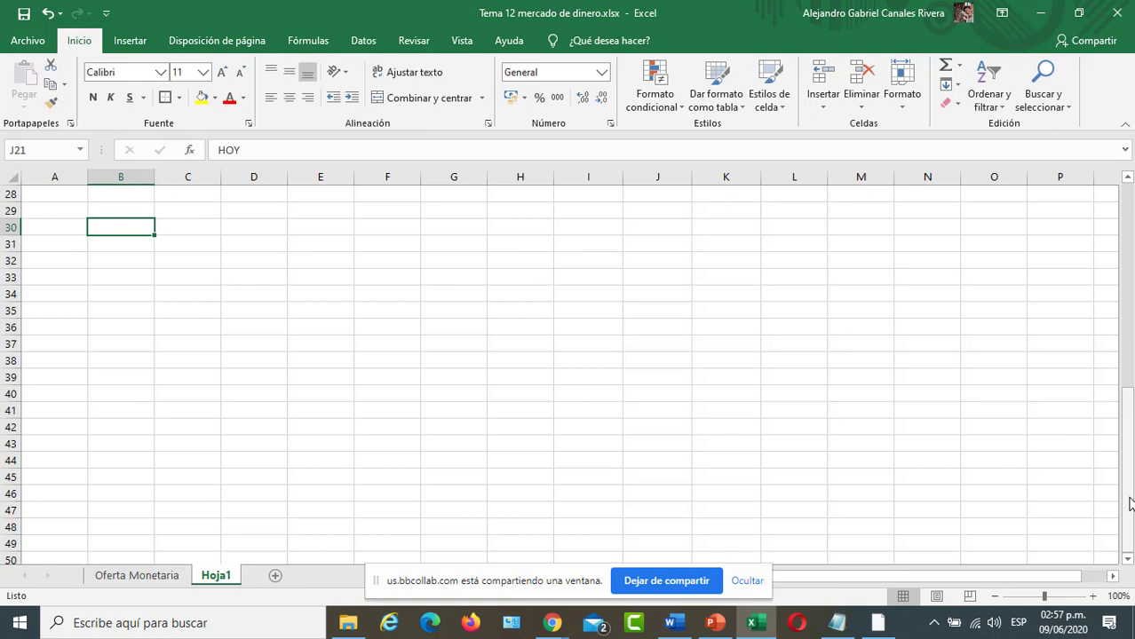
{"action": "type", "text": "horros"}
{"action": "key", "text": "BackSpace"}
{"action": "key", "text": "BackSpace"}
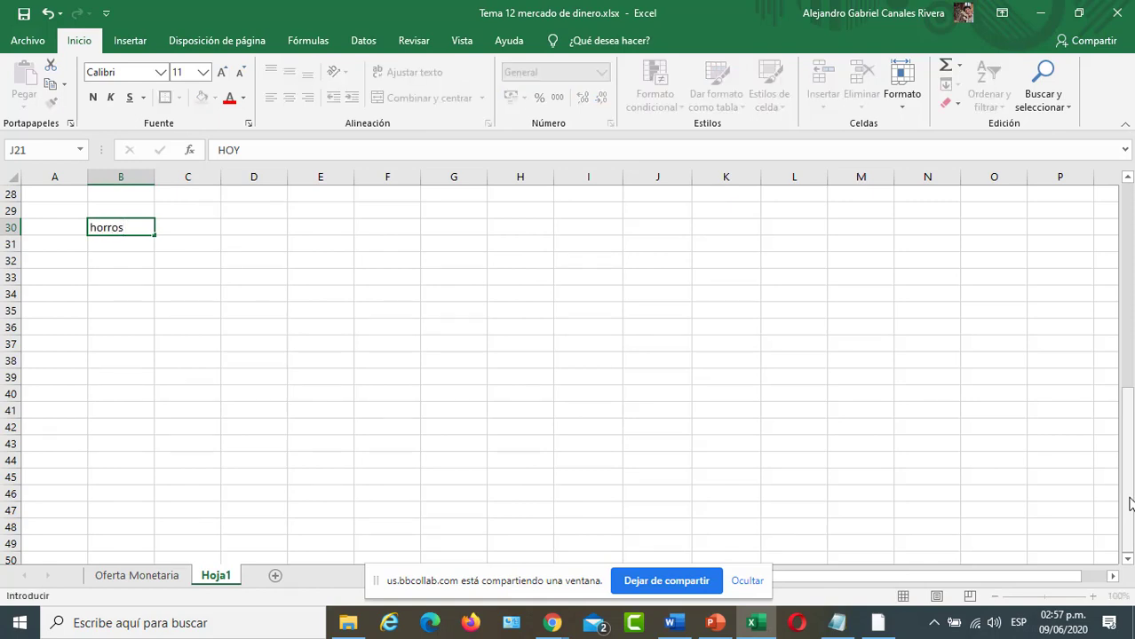
{"action": "key", "text": "BackSpace"}
{"action": "key", "text": "BackSpace"}
{"action": "key", "text": "BackSpace"}
{"action": "key", "text": "BackSpace"}
{"action": "type", "text": "Ahorros"}
{"action": "key", "text": "Return"}
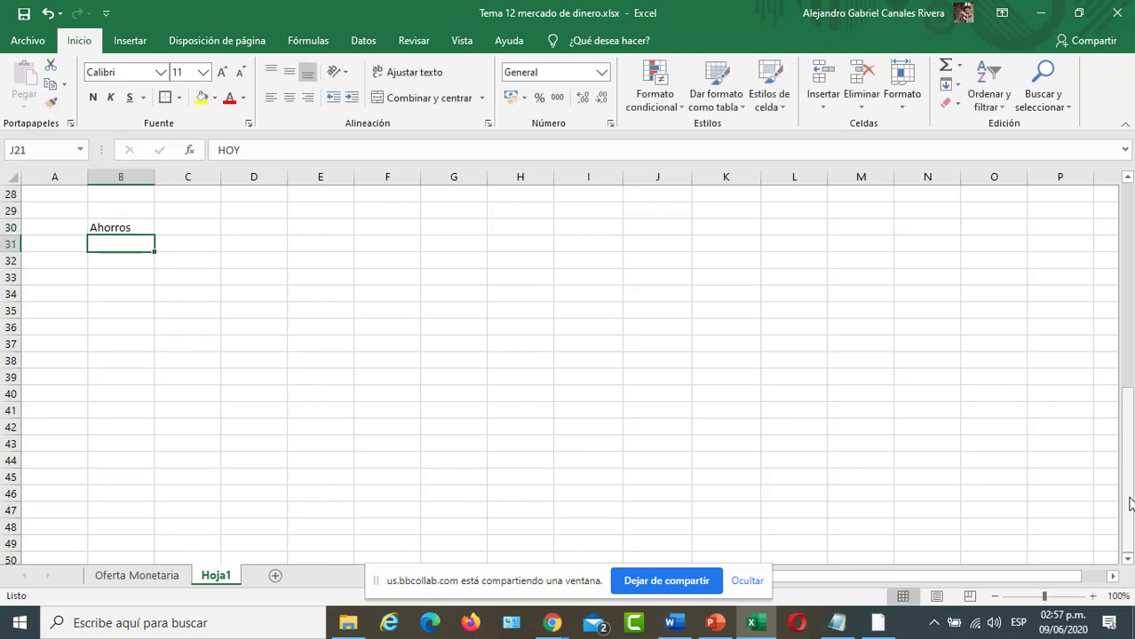
{"action": "type", "text": "3%"}
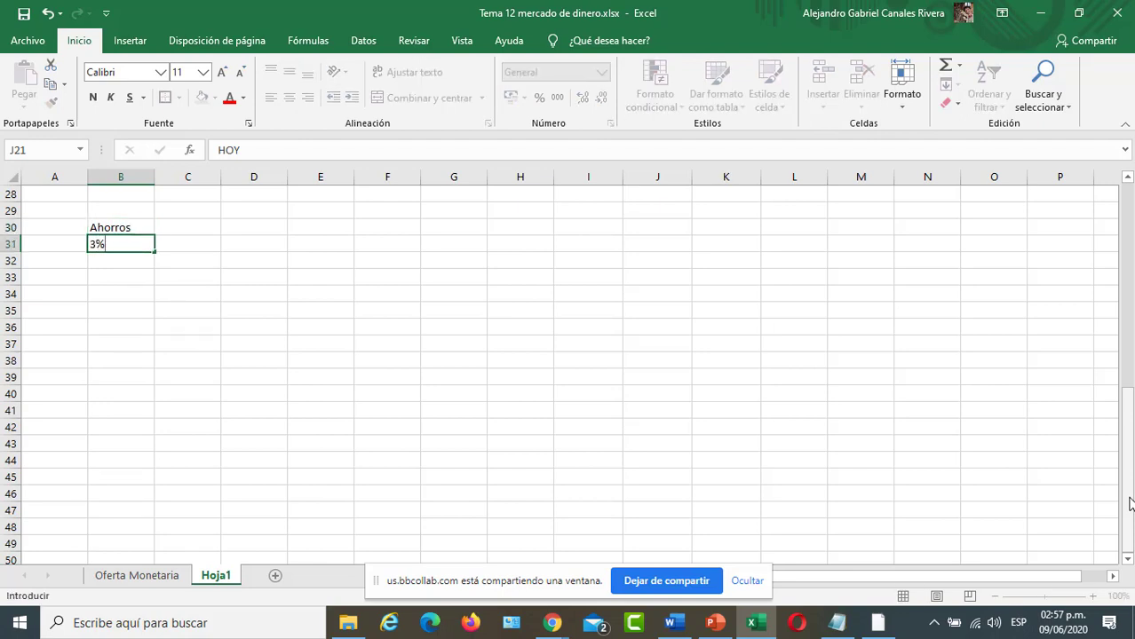
{"action": "key", "text": "Tab"}
- Enter the heading Credito in cell D30 with a rate of 8% in D31
{"action": "key", "text": "Right"}
{"action": "key", "text": "Up"}
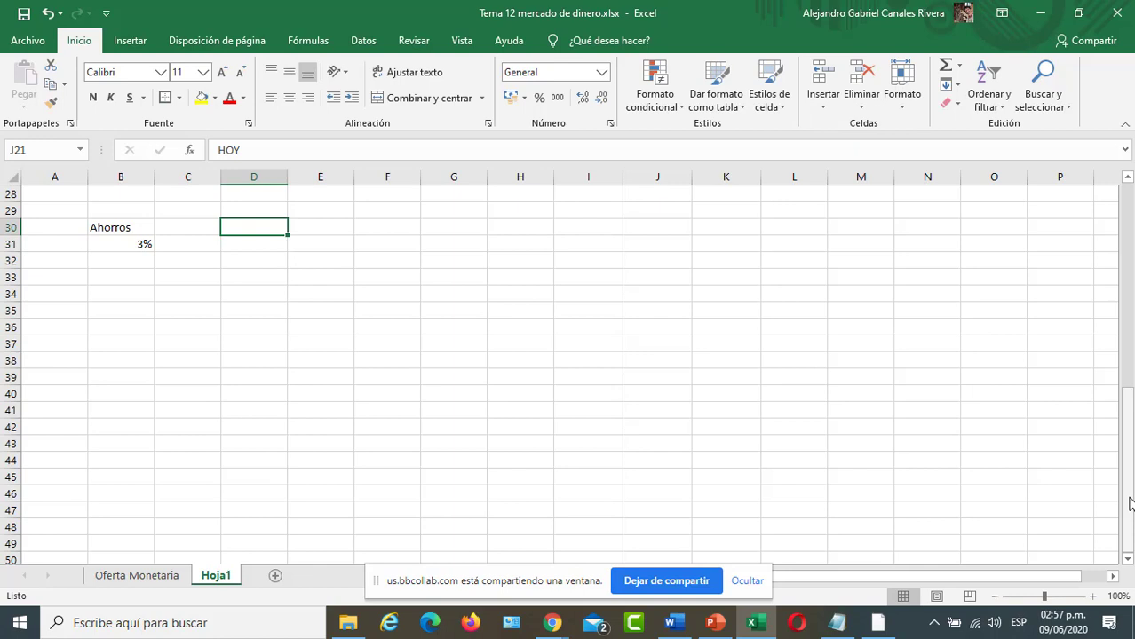
{"action": "type", "text": "Creduto"}
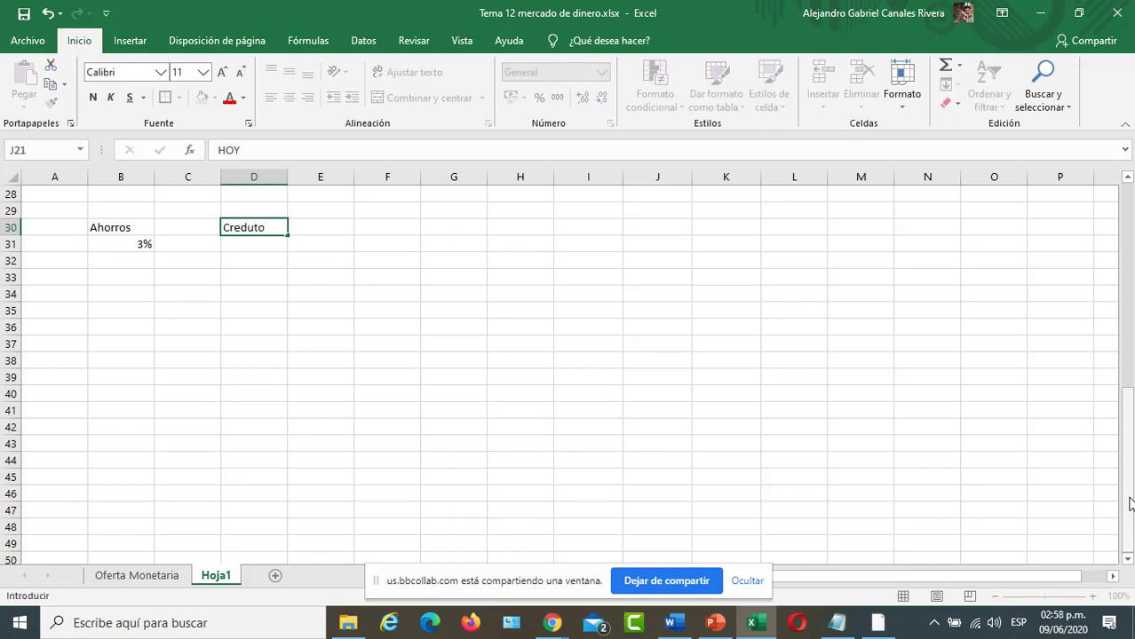
{"action": "key", "text": "BackSpace"}
{"action": "key", "text": "BackSpace"}
{"action": "key", "text": "BackSpace"}
{"action": "type", "text": "ito"}
{"action": "key", "text": "Return"}
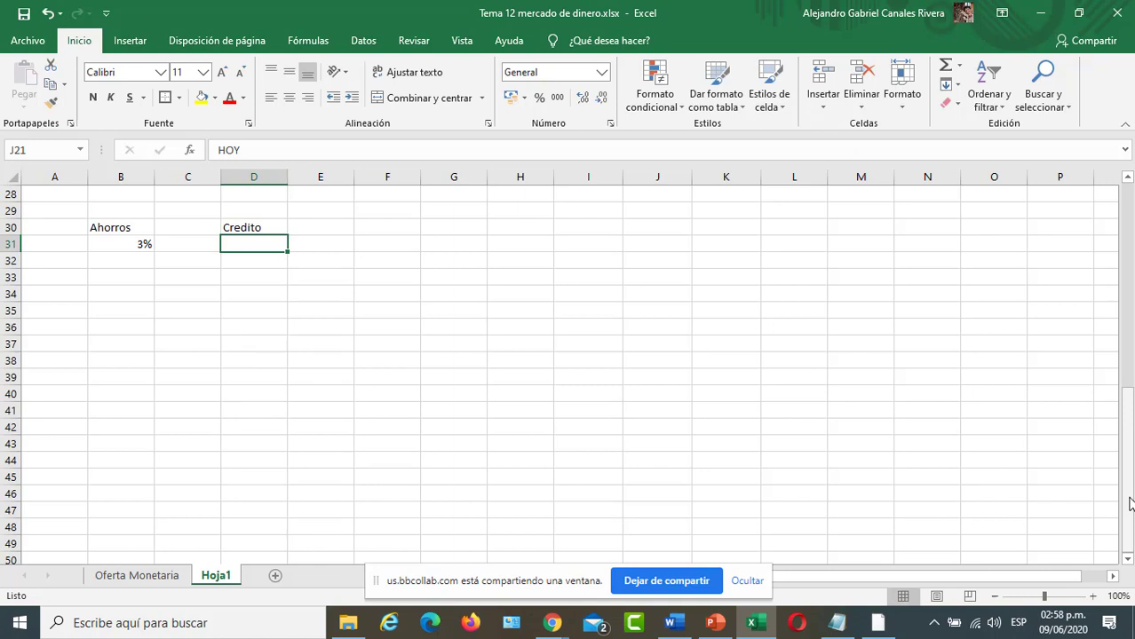
{"action": "type", "text": "8%"}
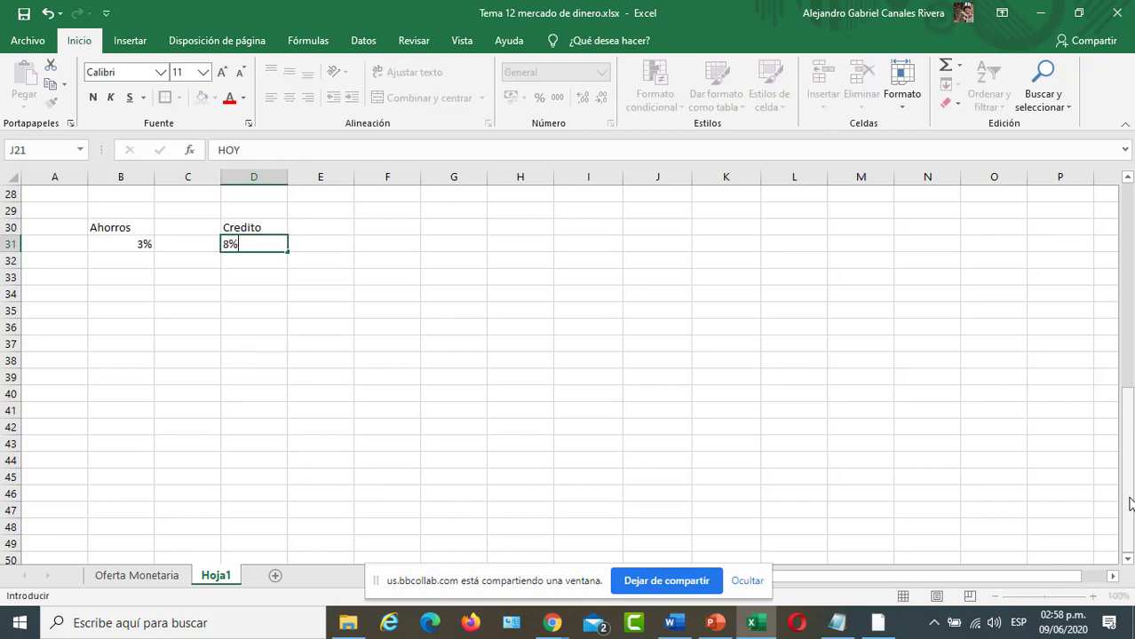
{"action": "key", "text": "Tab"}
- Calculate the difference between the credit and savings rates in cell F31 with the formula =D31-B31
{"action": "key", "text": "Tab"}
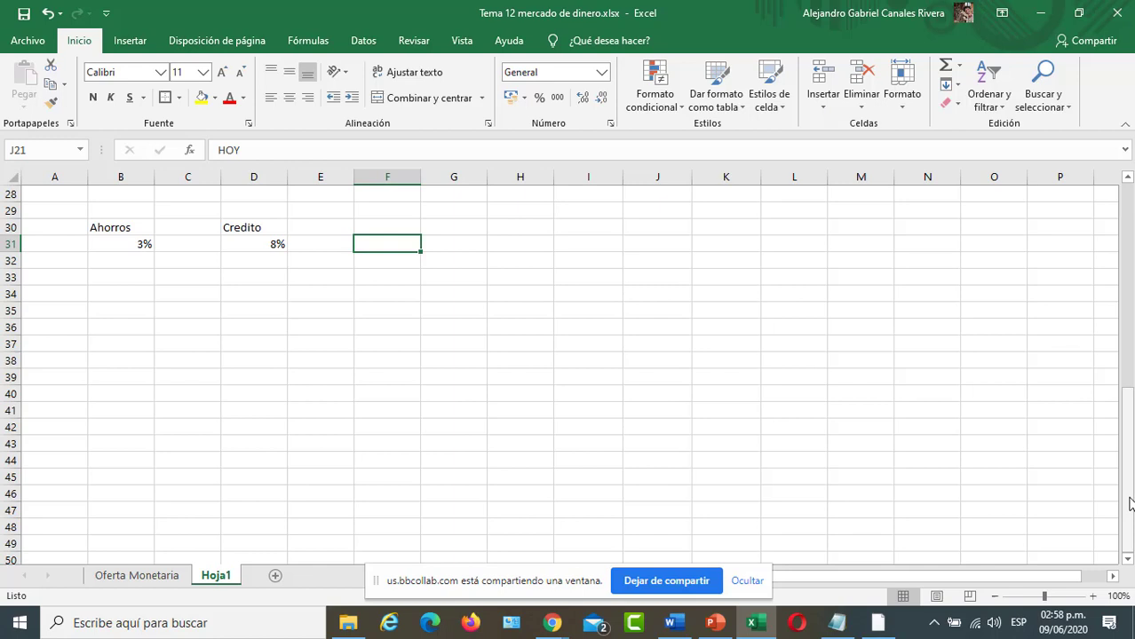
{"action": "type", "text": "="}
{"action": "key", "text": "Left"}
{"action": "key", "text": "Left"}
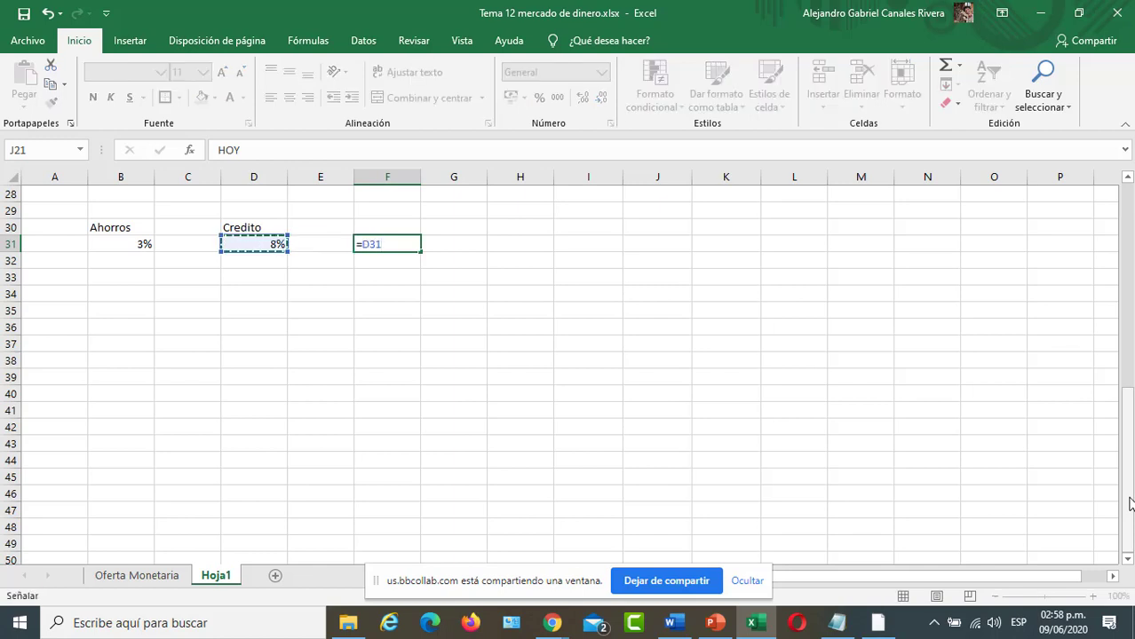
{"action": "type", "text": "-"}
{"action": "key", "text": "Left"}
{"action": "key", "text": "Left"}
{"action": "key", "text": "Left"}
{"action": "key", "text": "Left"}
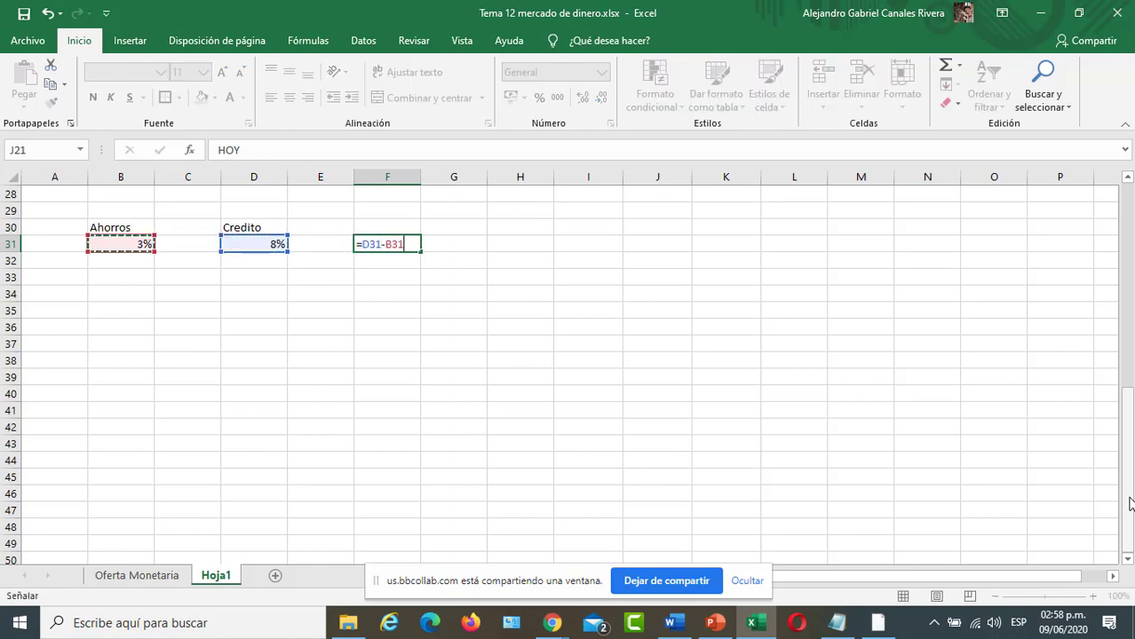
{"action": "key", "text": "Return"}
- Label the rate difference by entering the heading Banco in cell F30
{"action": "key", "text": "Right"}
{"action": "key", "text": "Up"}
{"action": "key", "text": "Left"}
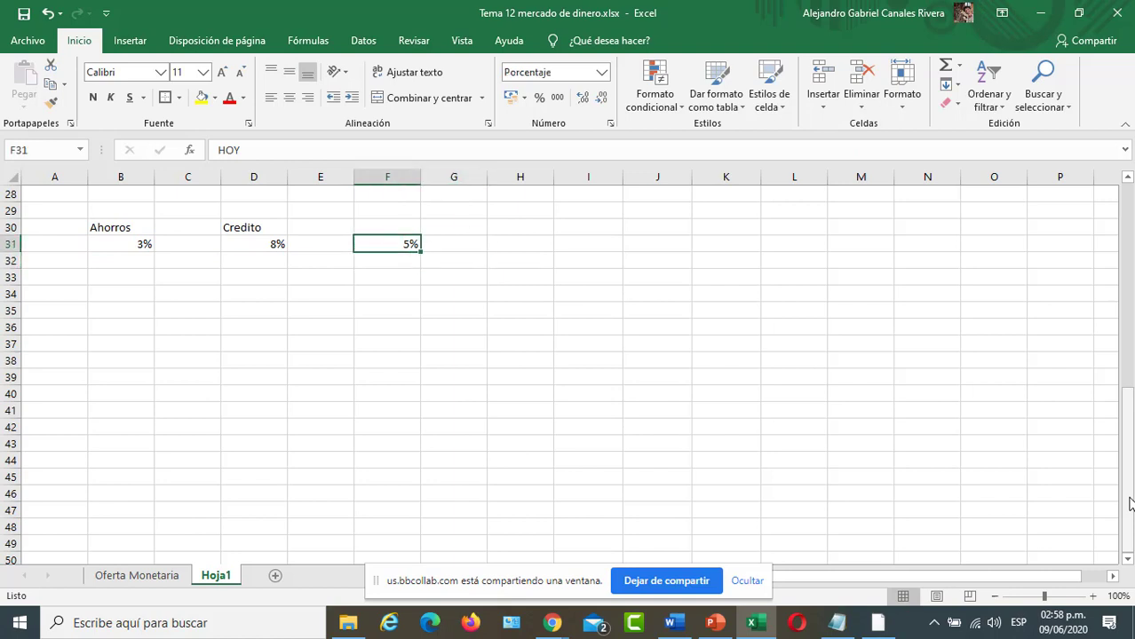
{"action": "key", "text": "Up"}
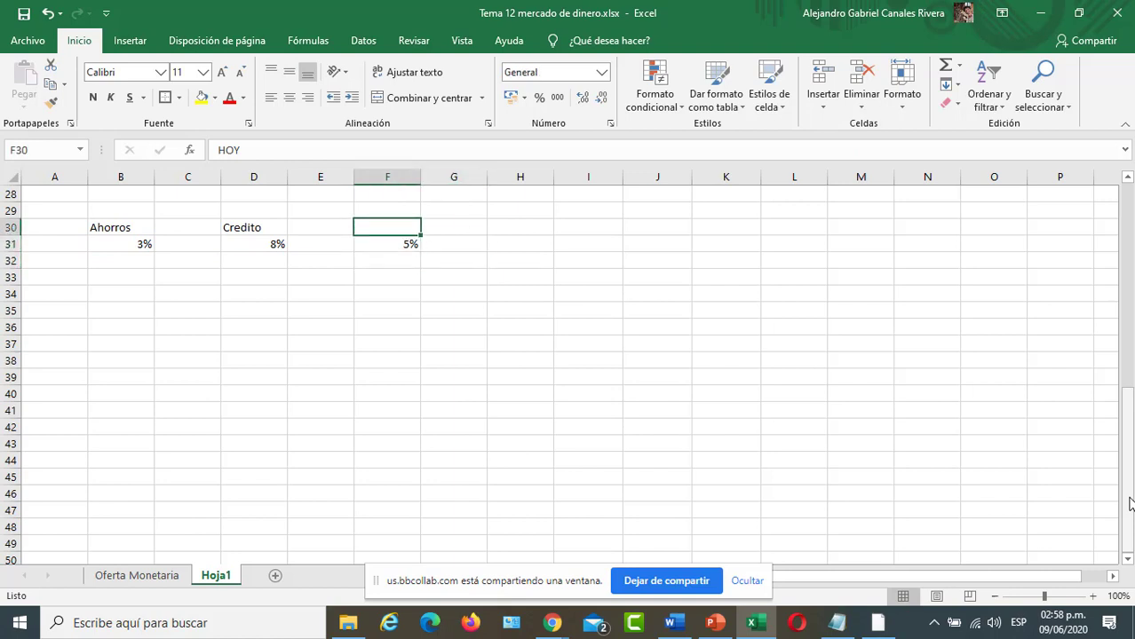
{"action": "type", "text": "Bnaco"}
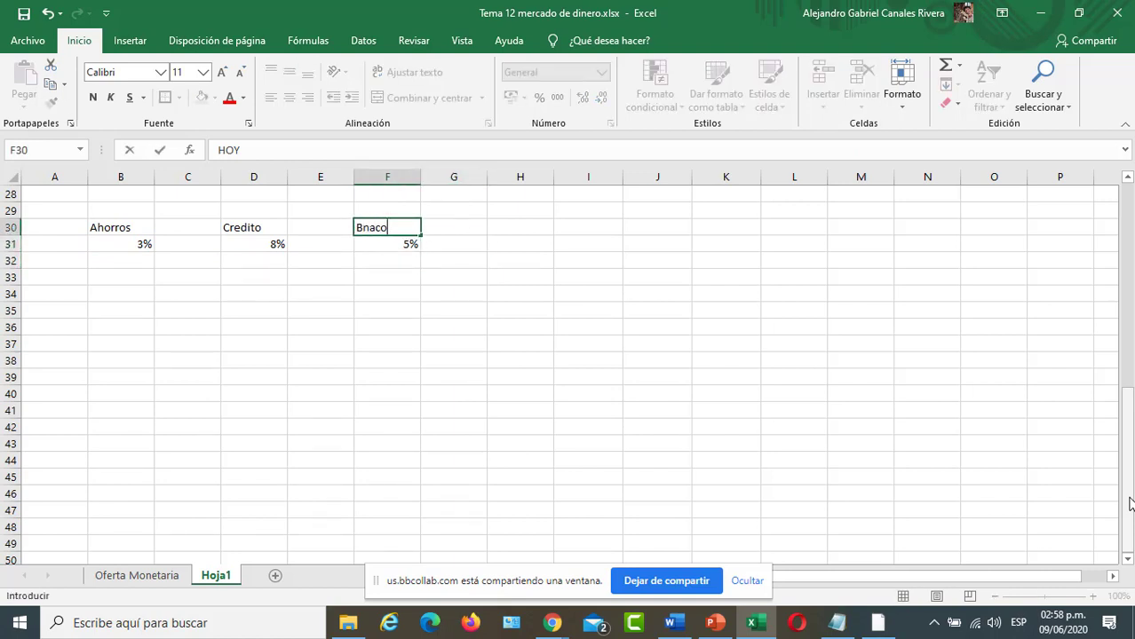
{"action": "key", "text": "BackSpace"}
{"action": "key", "text": "BackSpace"}
{"action": "key", "text": "BackSpace"}
{"action": "key", "text": "BackSpace"}
{"action": "type", "text": "anco"}
{"action": "key", "text": "Return"}
{"action": "key", "text": "Return"}
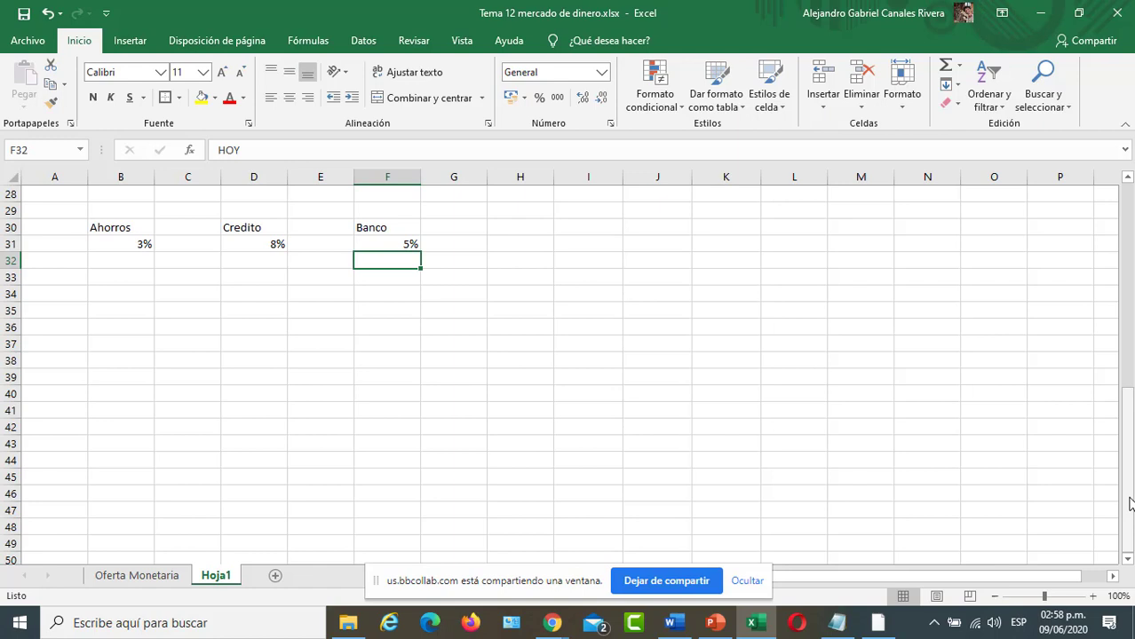
{"action": "key", "text": "Left"}
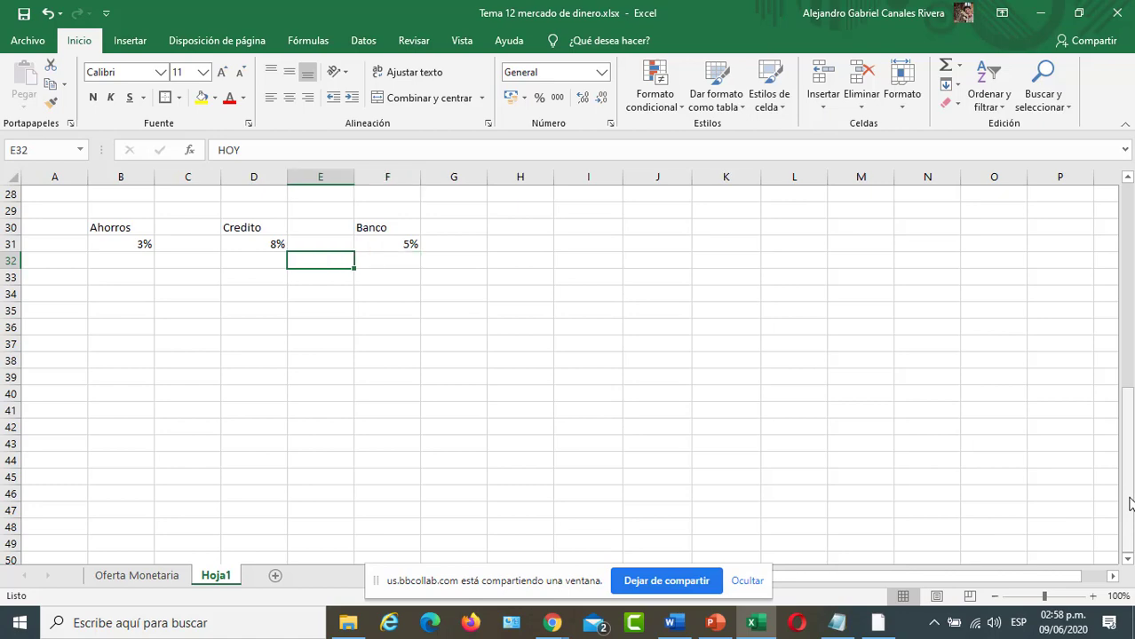
{"action": "key", "text": "Up"}
{"action": "key", "text": "Left"}
{"action": "key", "text": "Left"}
{"action": "key", "text": "Left"}
{"action": "key", "text": "Left"}
{"action": "key", "text": "Down"}
{"action": "key", "text": "Down"}
{"action": "key", "text": "Down"}
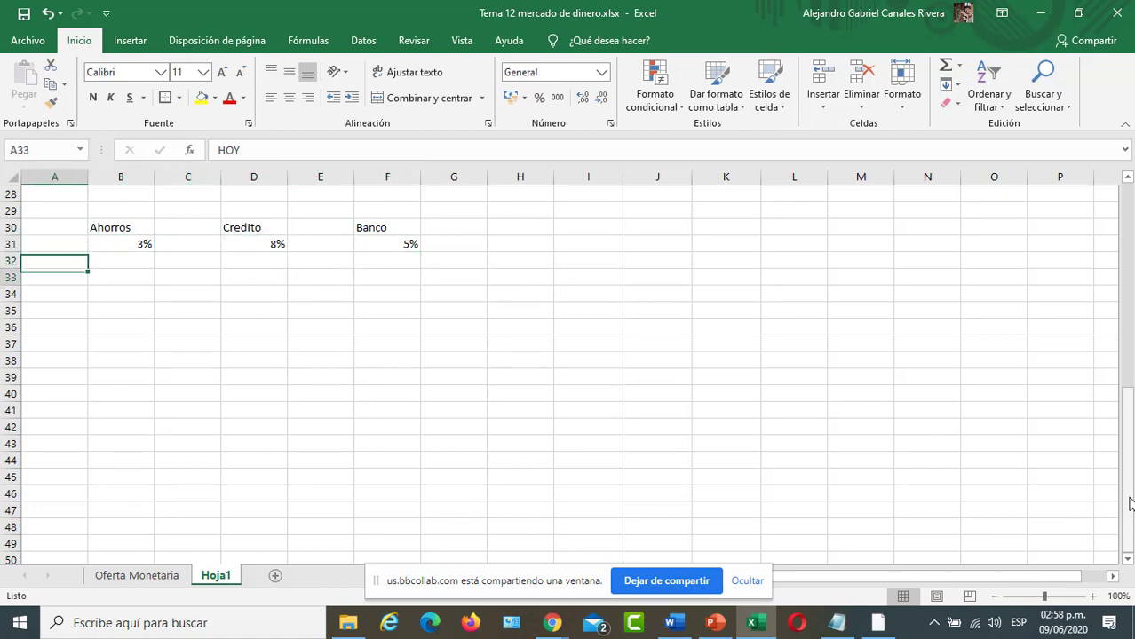
- Switch to the PowerPoint presentation, show the previous Dinero Bancario slide (slide 11), and return to the Excel workbook
{"action": "key", "text": "Right"}
{"action": "key", "text": "alt+Tab"}
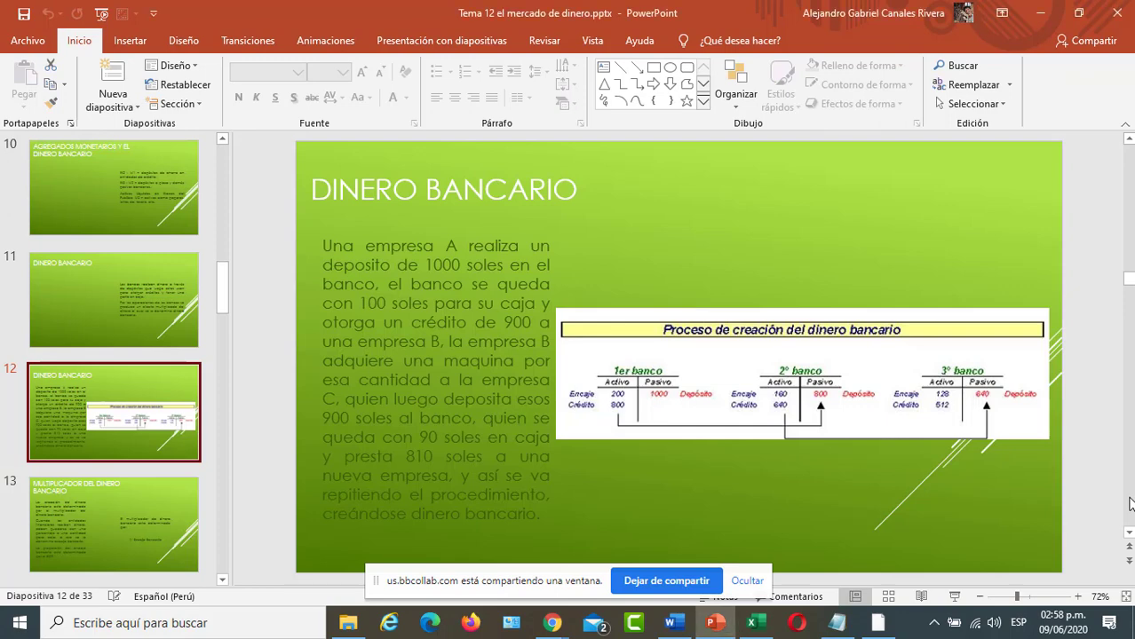
{"action": "key", "text": "Page_Up"}
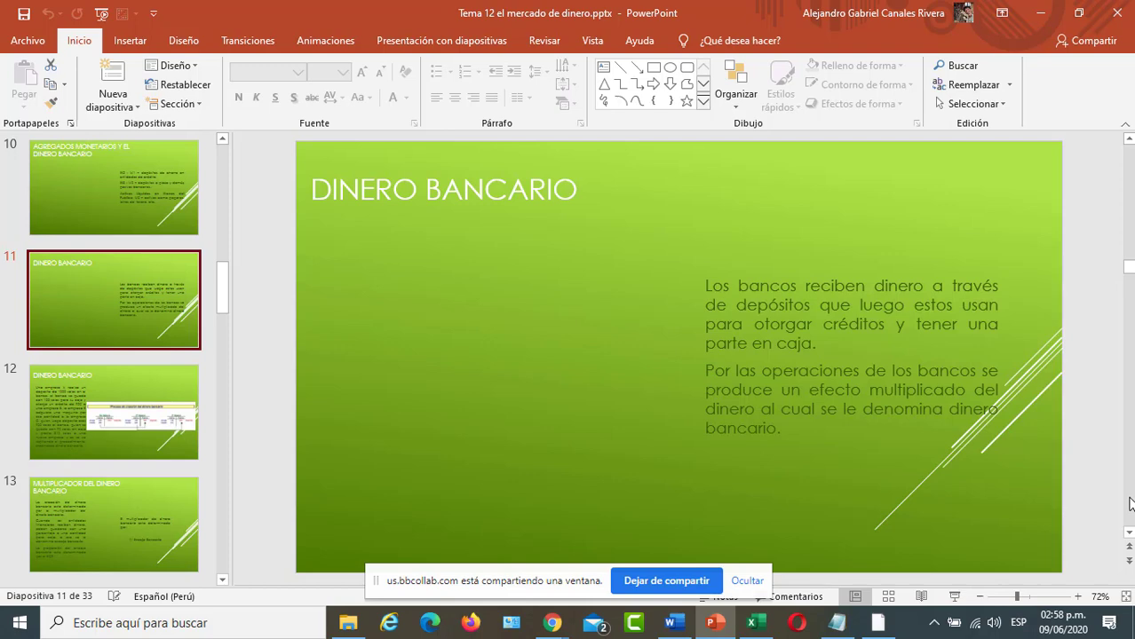
{"action": "key", "text": "alt+Tab"}
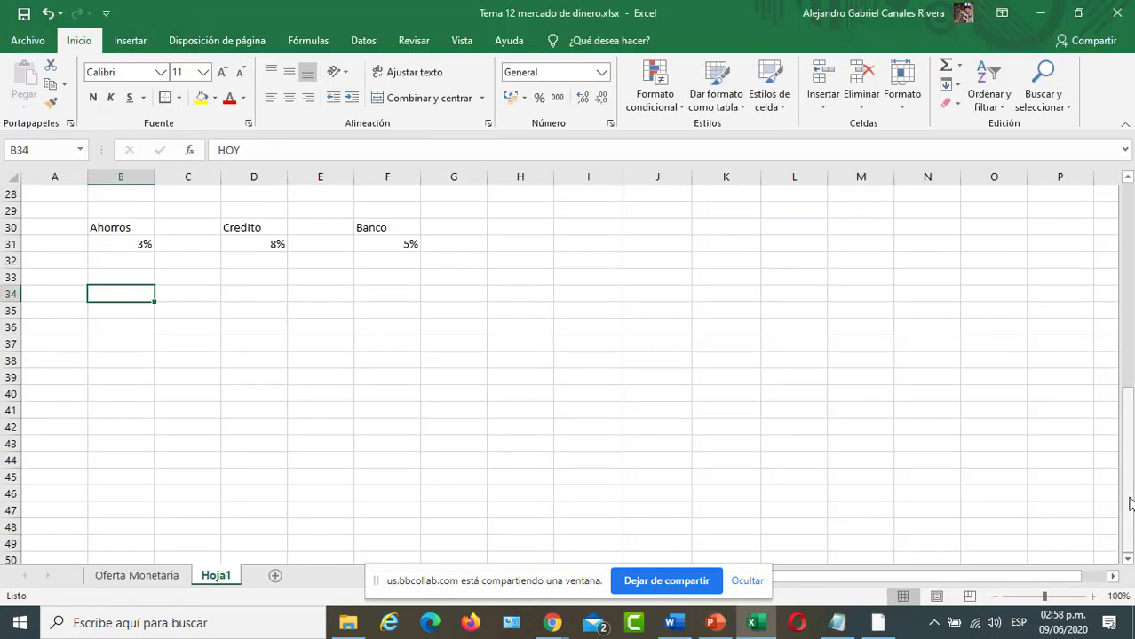
- Enter the label Deposita in cell C34 with an amount of 1000 in D34
{"action": "key", "text": "Right"}
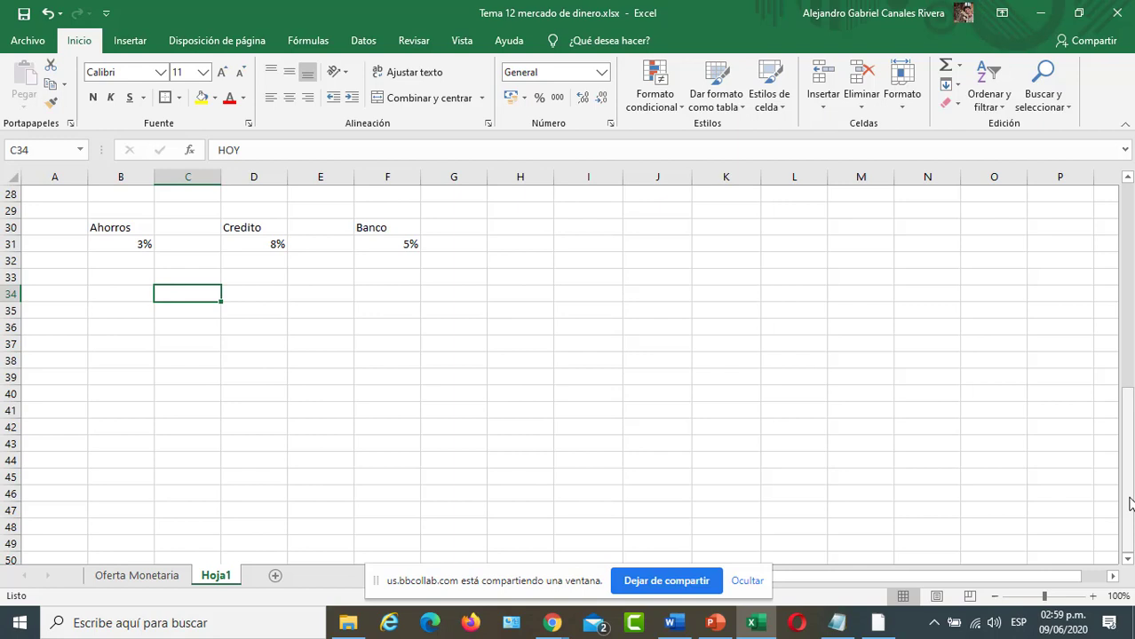
{"action": "key", "text": "BackSpace"}
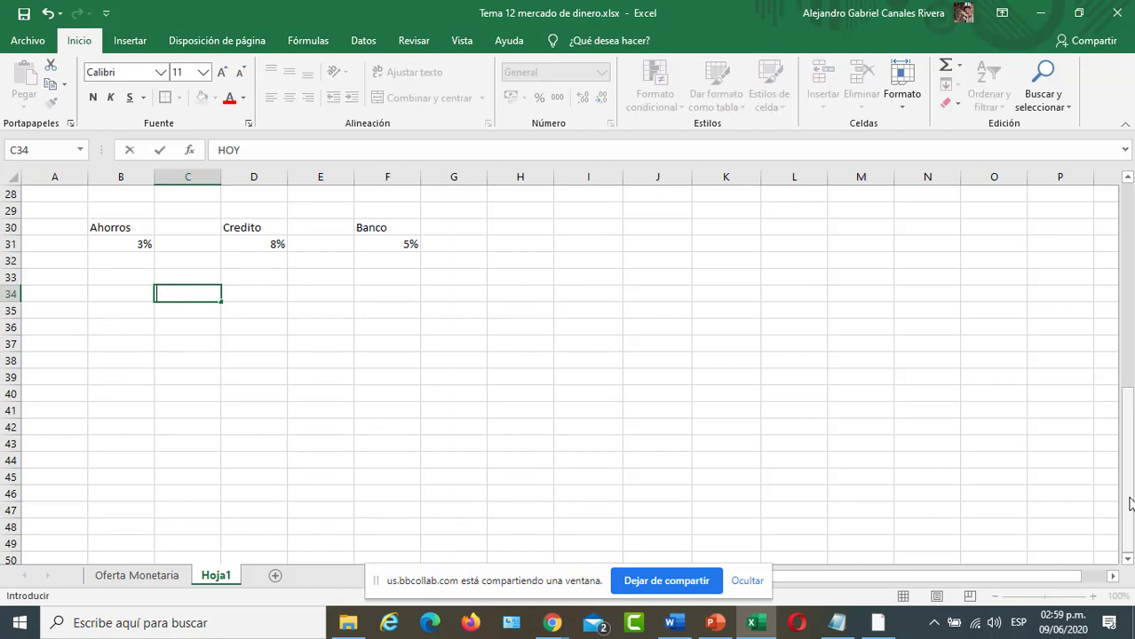
{"action": "type", "text": "Deposita"}
{"action": "key", "text": "Right"}
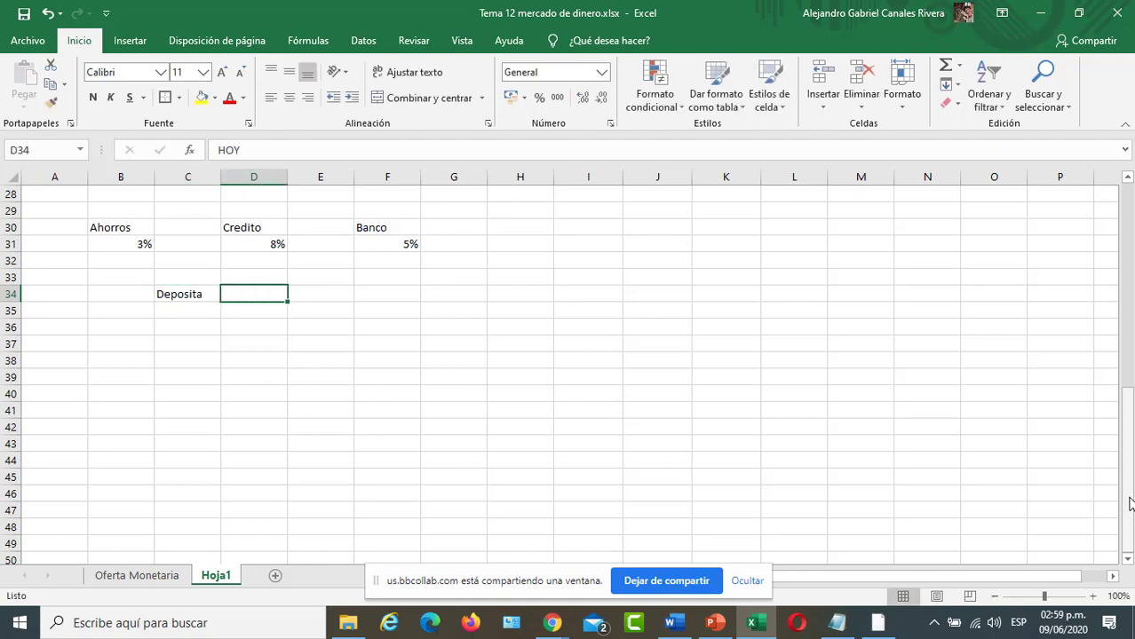
{"action": "type", "text": "1000"}
{"action": "key", "text": "Right"}
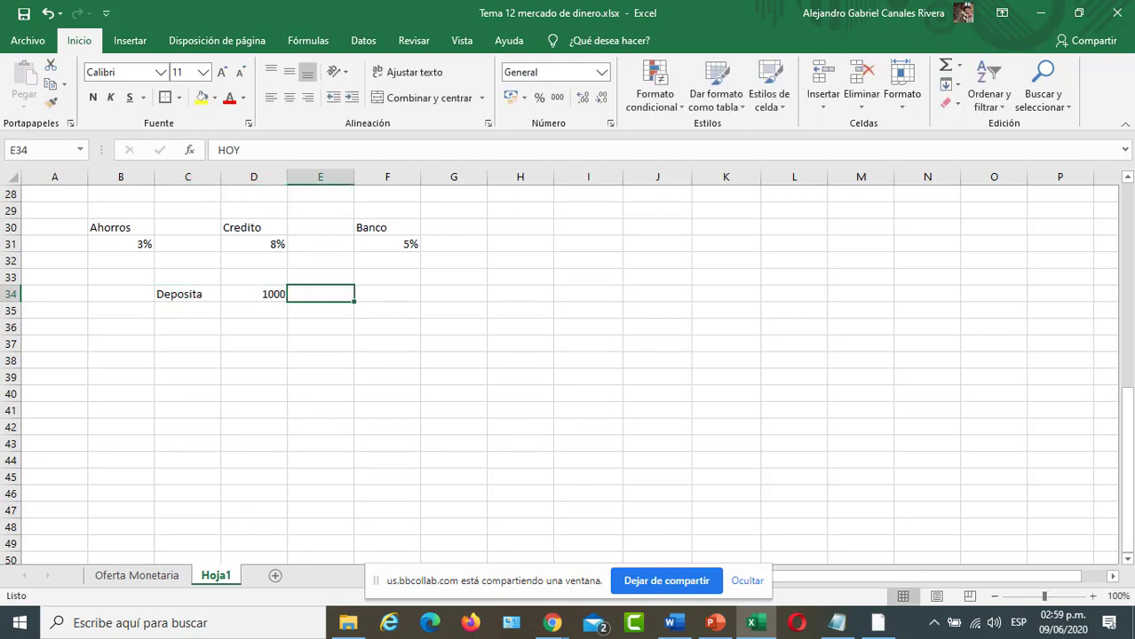
- Apply the accounting format in soles (S/.) to the deposit amount in cell D34
{"action": "left_click", "coordinate": [529, 105]}
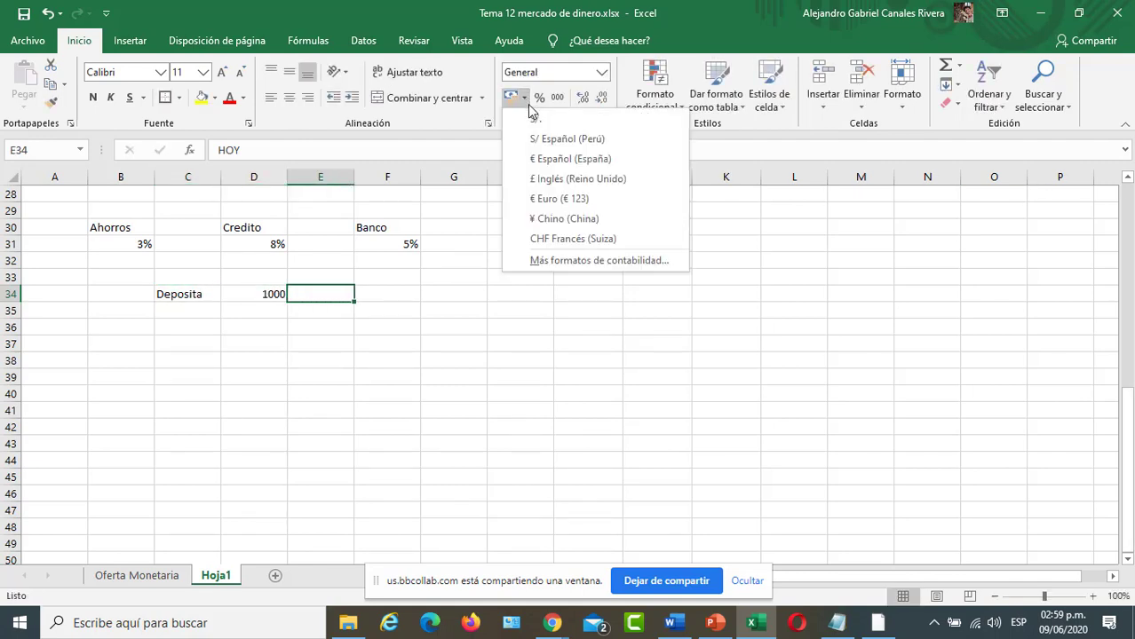
{"action": "left_click", "coordinate": [522, 105]}
{"action": "left_click", "coordinate": [264, 297]}
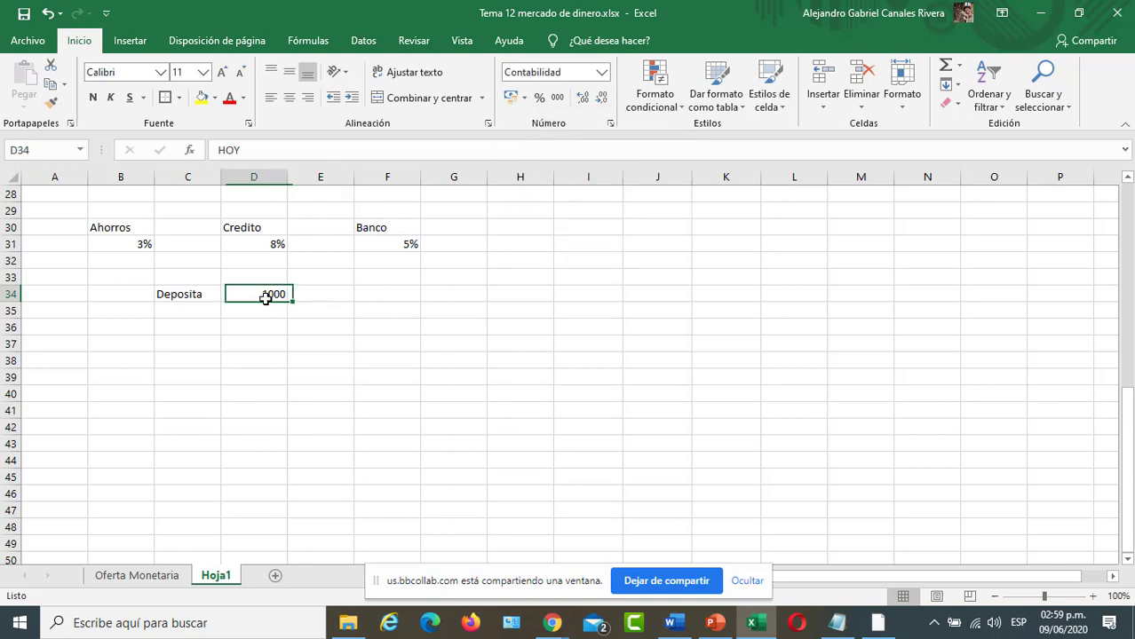
{"action": "left_click", "coordinate": [512, 97]}
{"action": "left_click", "coordinate": [518, 338]}
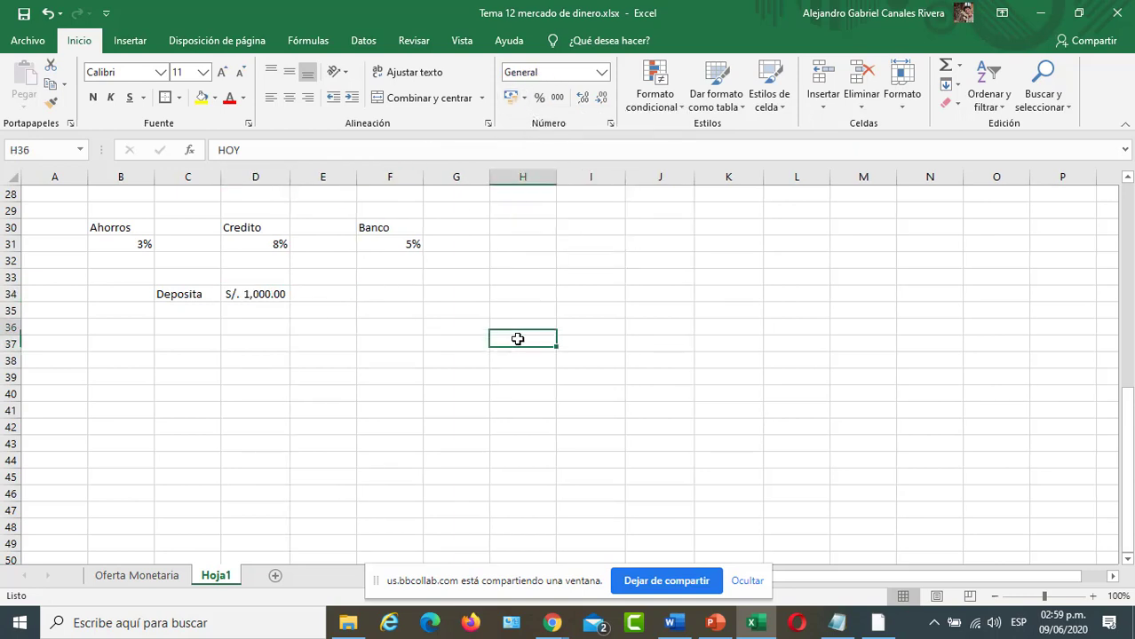
- Enter the heading Banco in cell D33 above the deposit amount
{"action": "key", "text": "Up"}
{"action": "key", "text": "Left"}
{"action": "key", "text": "Left"}
{"action": "key", "text": "Left"}
{"action": "key", "text": "Left"}
{"action": "key", "text": "Up"}
{"action": "key", "text": "Up"}
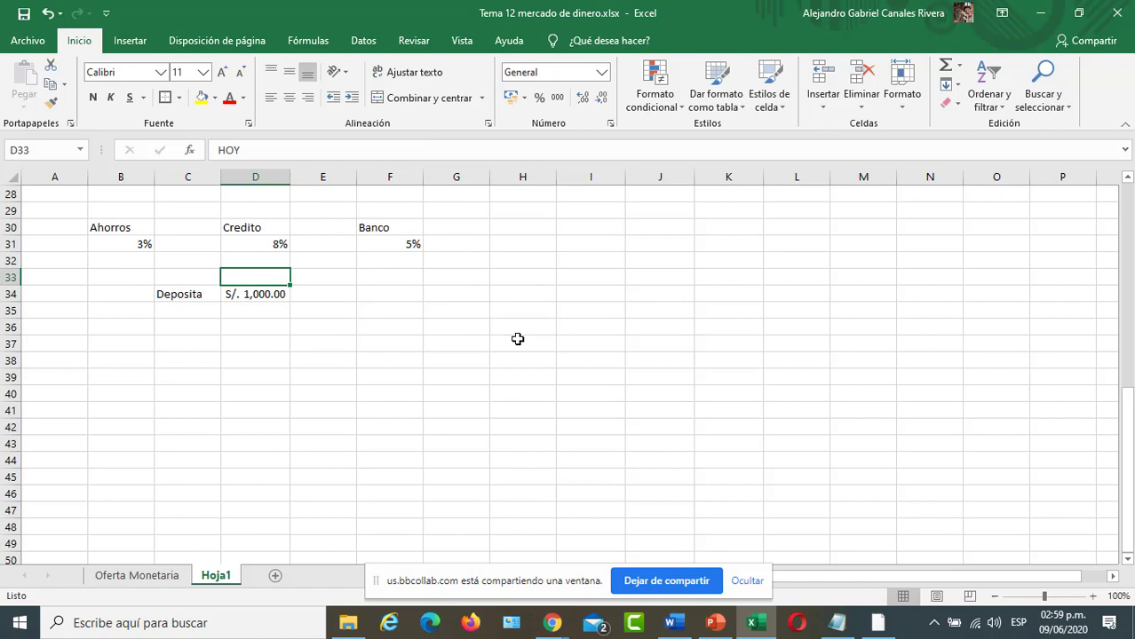
{"action": "type", "text": "Banco"}
{"action": "key", "text": "Return"}
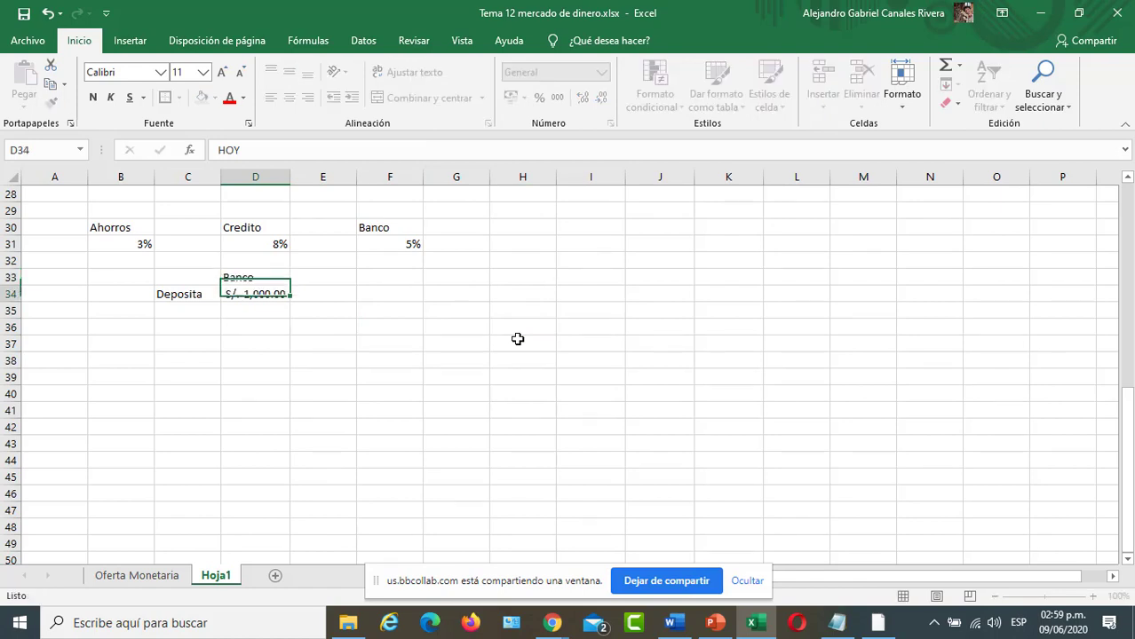
- Enter the label Encaje Bancario in cell C35 and widen column C to fit the text
{"action": "key", "text": "Down"}
{"action": "key", "text": "Left"}
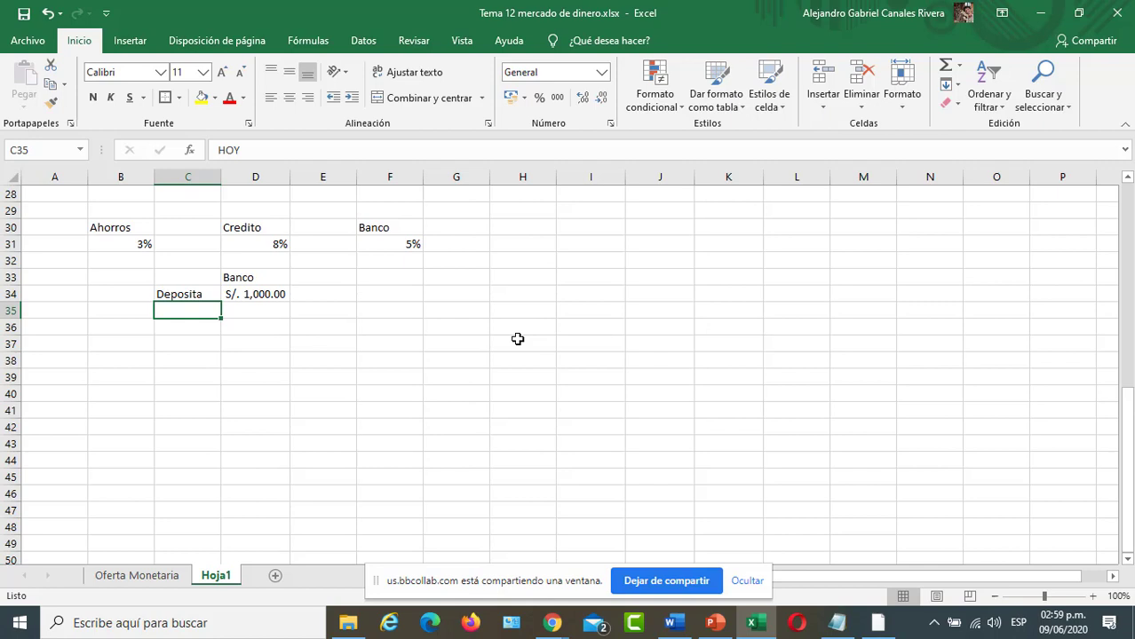
{"action": "type", "text": "Encaje"}
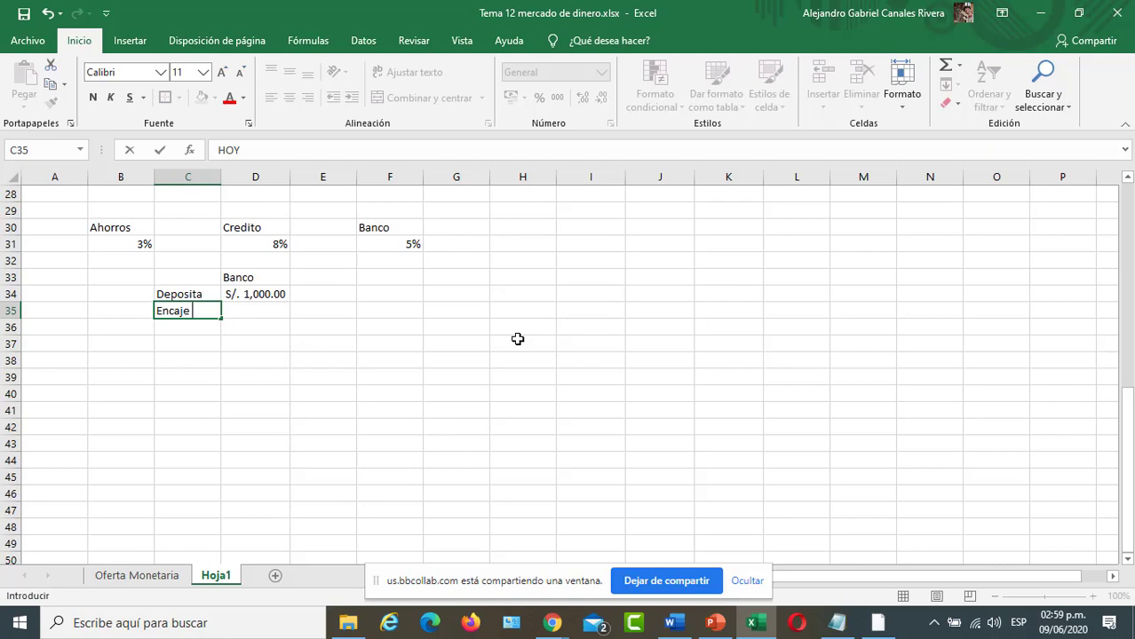
{"action": "type", "text": " Bancario"}
{"action": "left_click", "coordinate": [330, 377]}
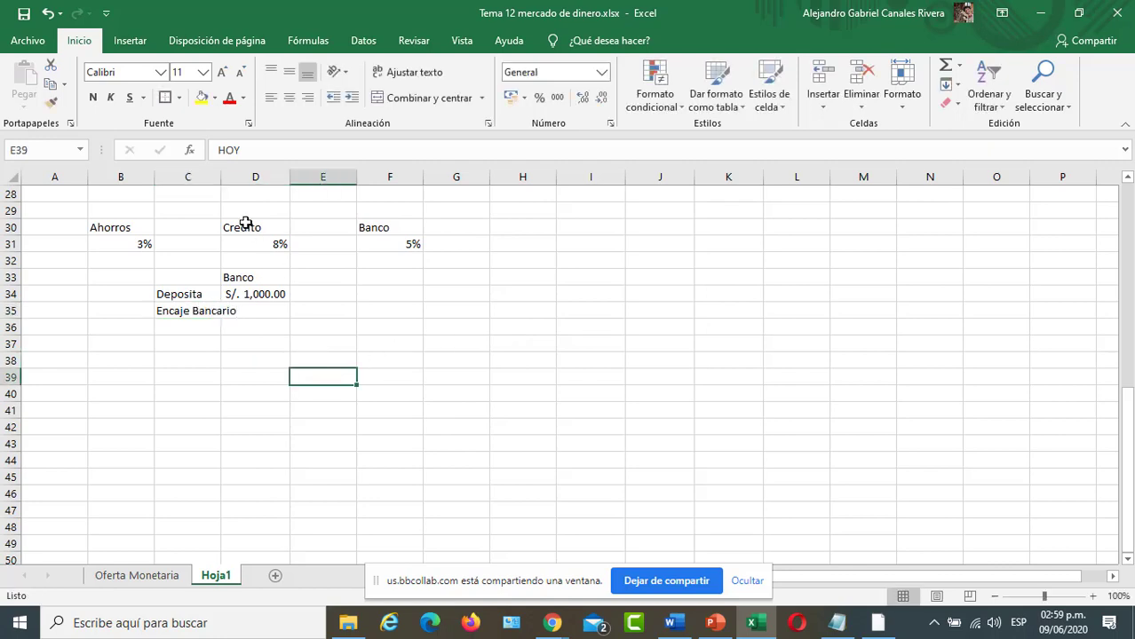
{"action": "left_click_drag", "start_coordinate": [222, 177], "coordinate": [242, 176]}
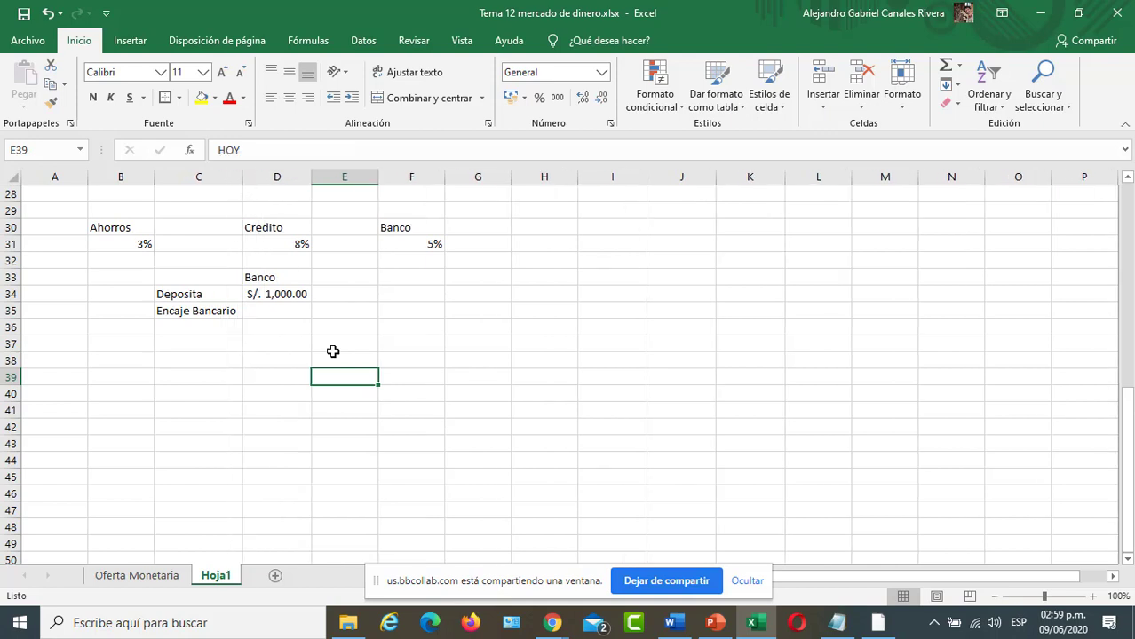
{"action": "left_click", "coordinate": [276, 362]}
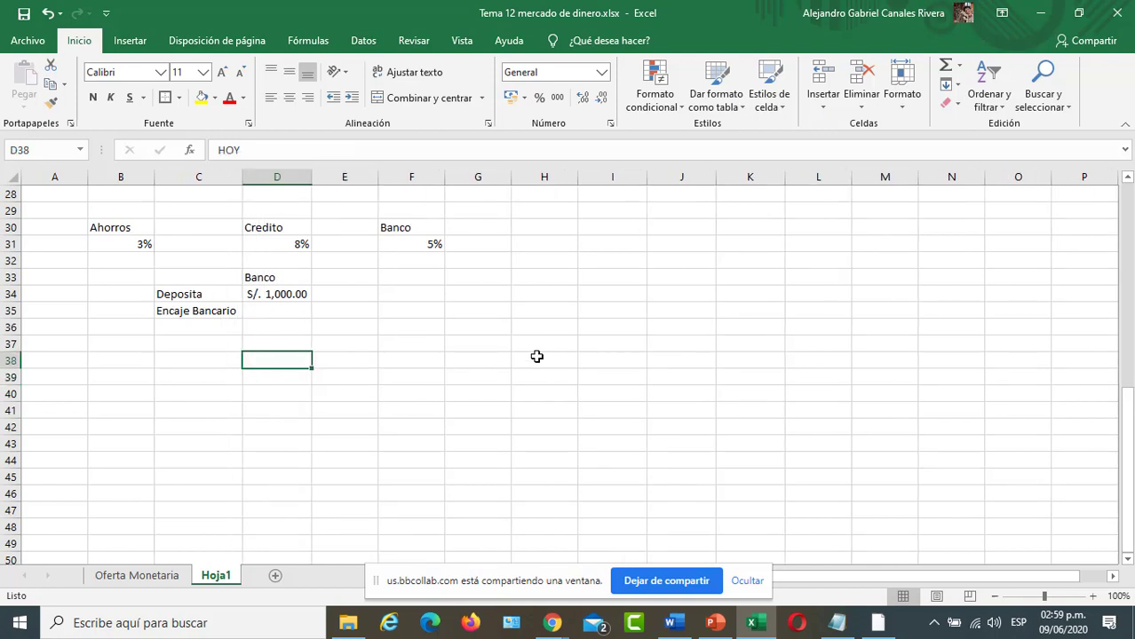
- Calculate the bank reserve in cell D35 by multiplying the deposit in D34 by 0.2
{"action": "left_click", "coordinate": [285, 312]}
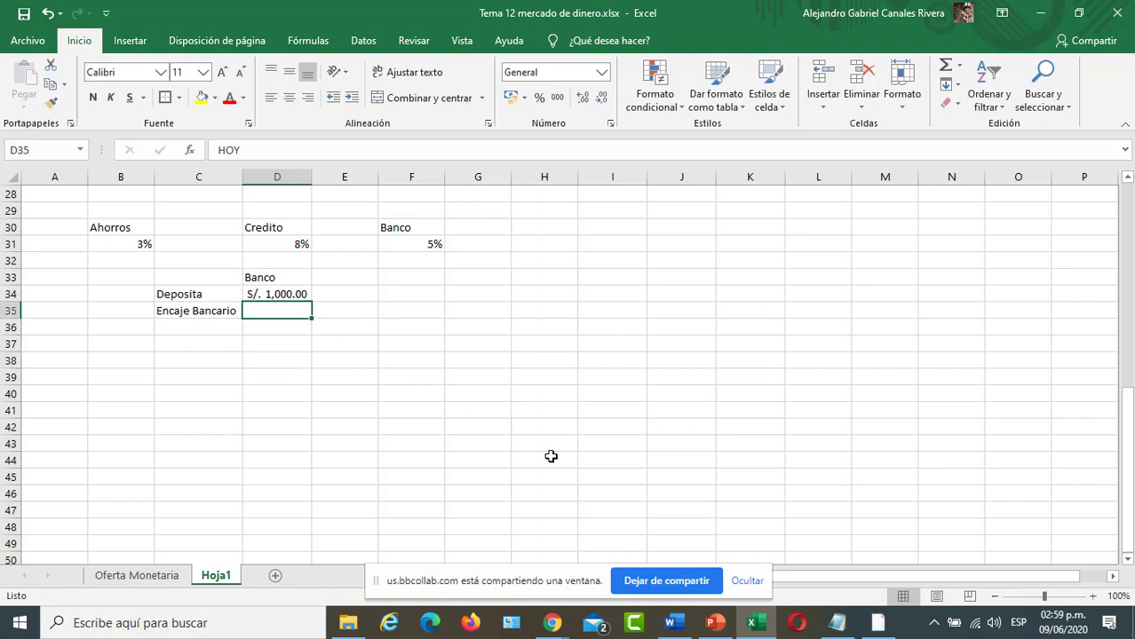
{"action": "type", "text": "="}
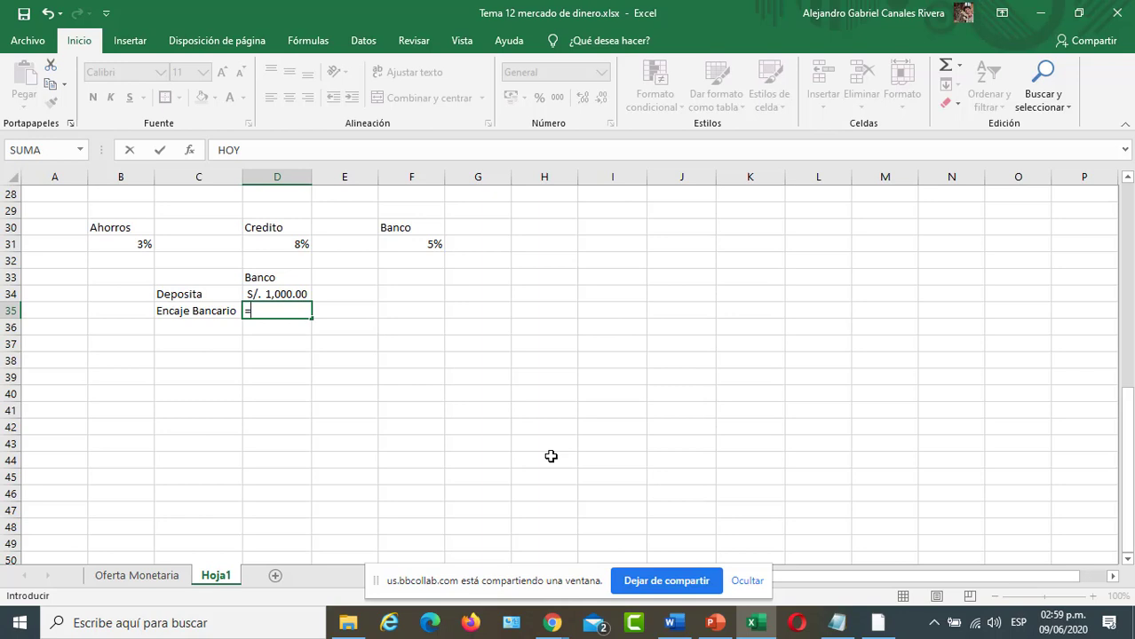
{"action": "type", "text": "*0.2*"}
{"action": "left_click", "coordinate": [256, 309]}
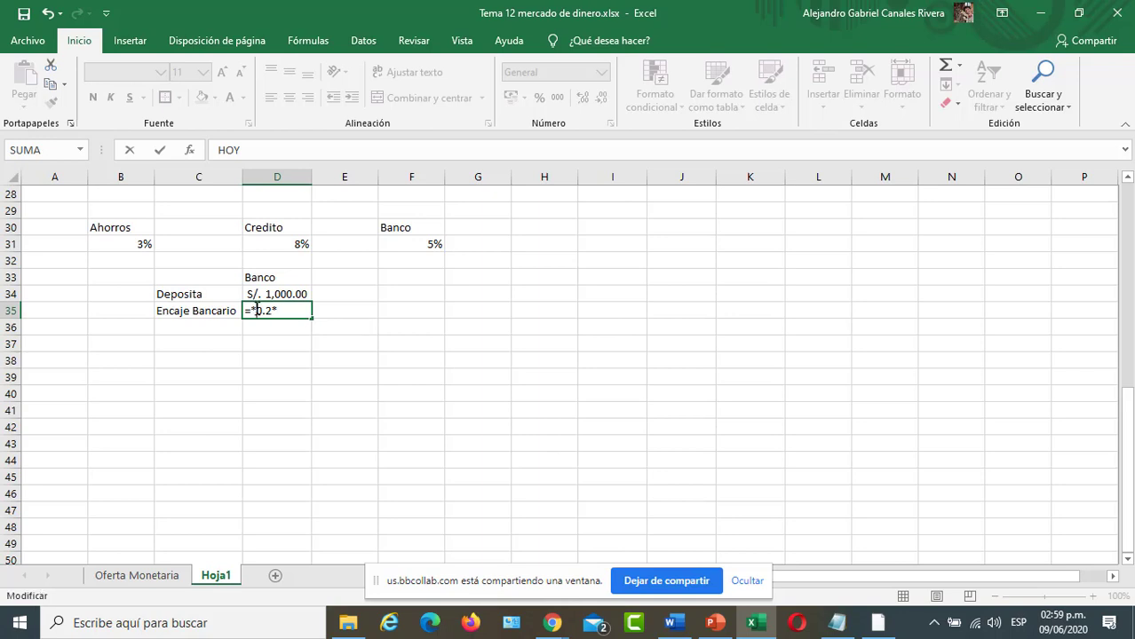
{"action": "key", "text": "BackSpace"}
{"action": "left_click", "coordinate": [290, 295]}
{"action": "key", "text": "Return"}
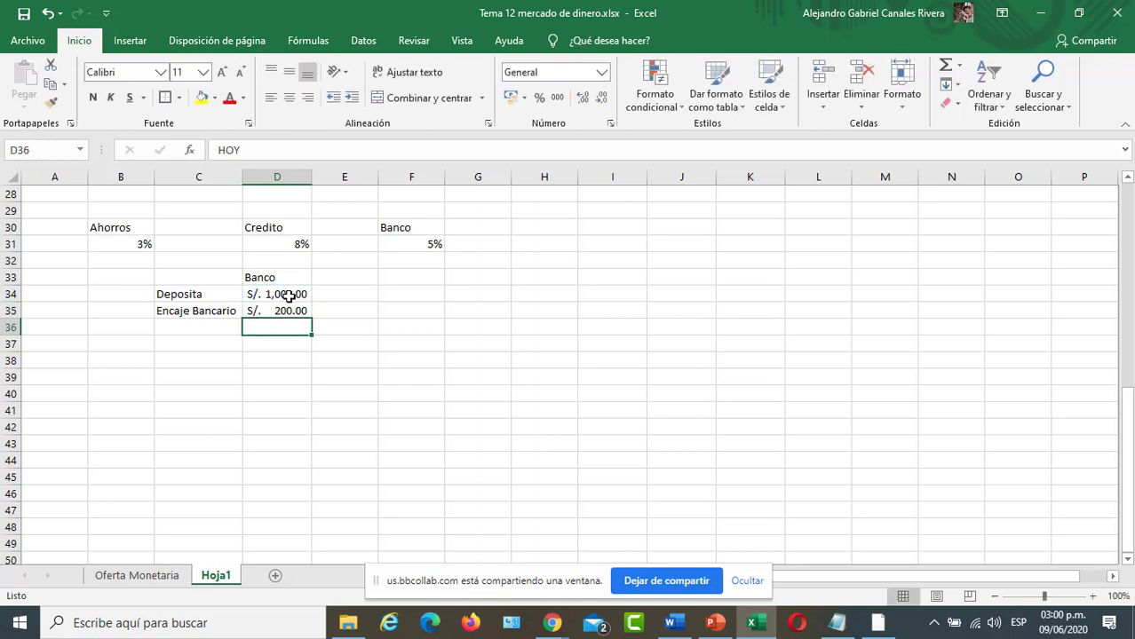
{"action": "key", "text": "Down"}
{"action": "key", "text": "Down"}
{"action": "key", "text": "Up"}
{"action": "key", "text": "Up"}
{"action": "key", "text": "Up"}
{"action": "key", "text": "Up"}
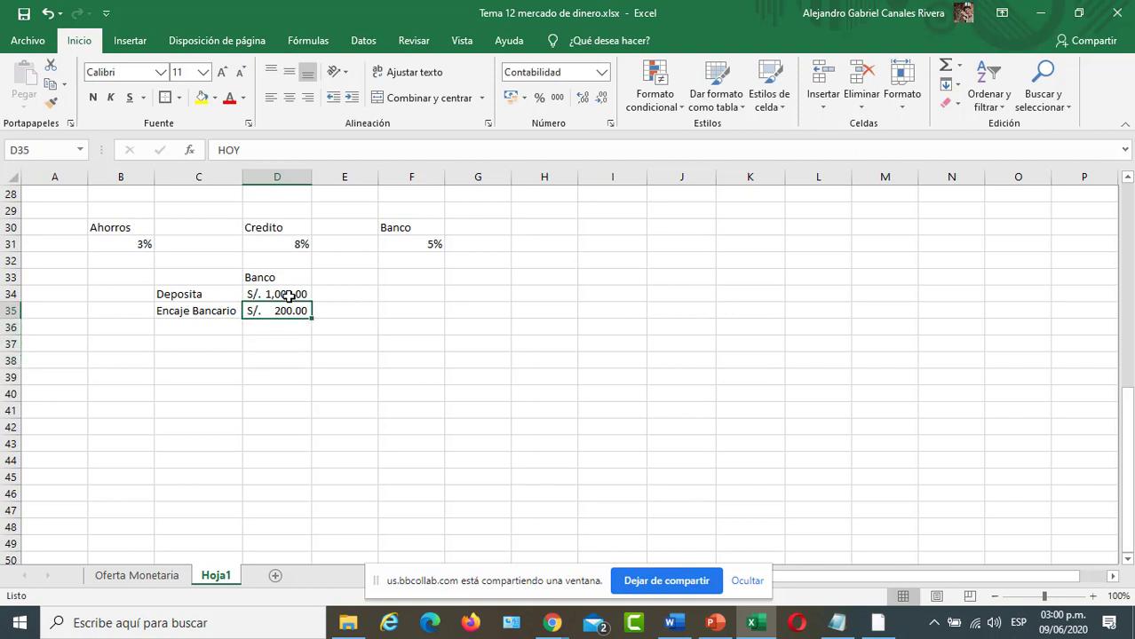
- Enter the label Prestar in cell C36 below Encaje Bancario
{"action": "key", "text": "Down"}
{"action": "key", "text": "Left"}
{"action": "key", "text": "Down"}
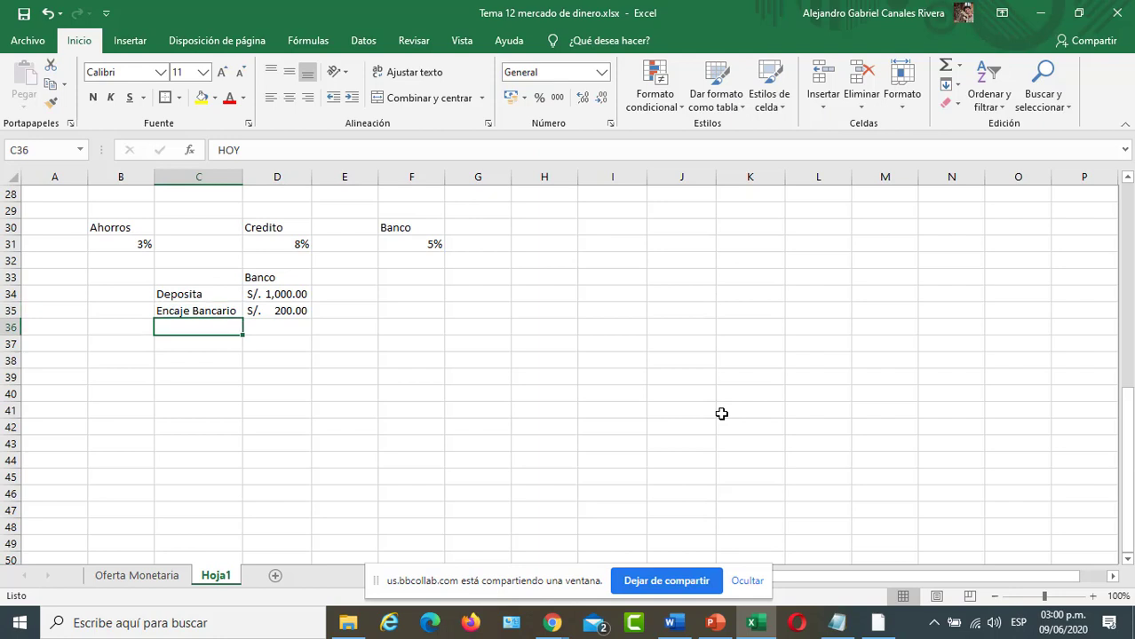
{"action": "type", "text": "Prestar"}
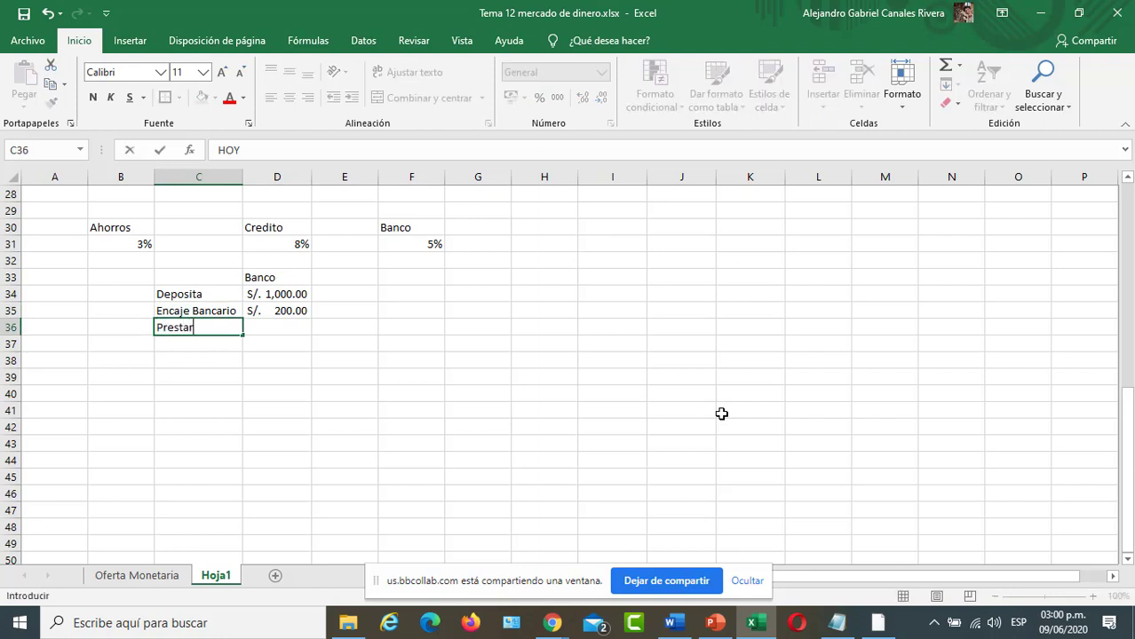
{"action": "key", "text": "Right"}
- Calculate the amount available to lend in cell D36 with the formula =D34-D35
{"action": "type", "text": "="}
{"action": "key", "text": "Up"}
{"action": "key", "text": "Up"}
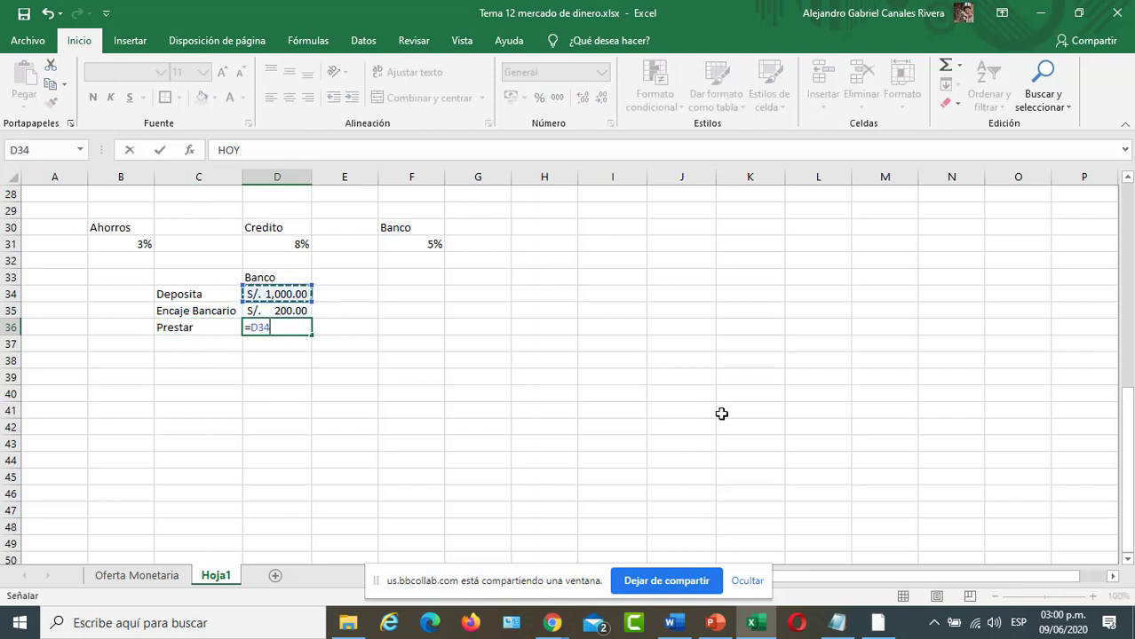
{"action": "type", "text": "-"}
{"action": "key", "text": "Up"}
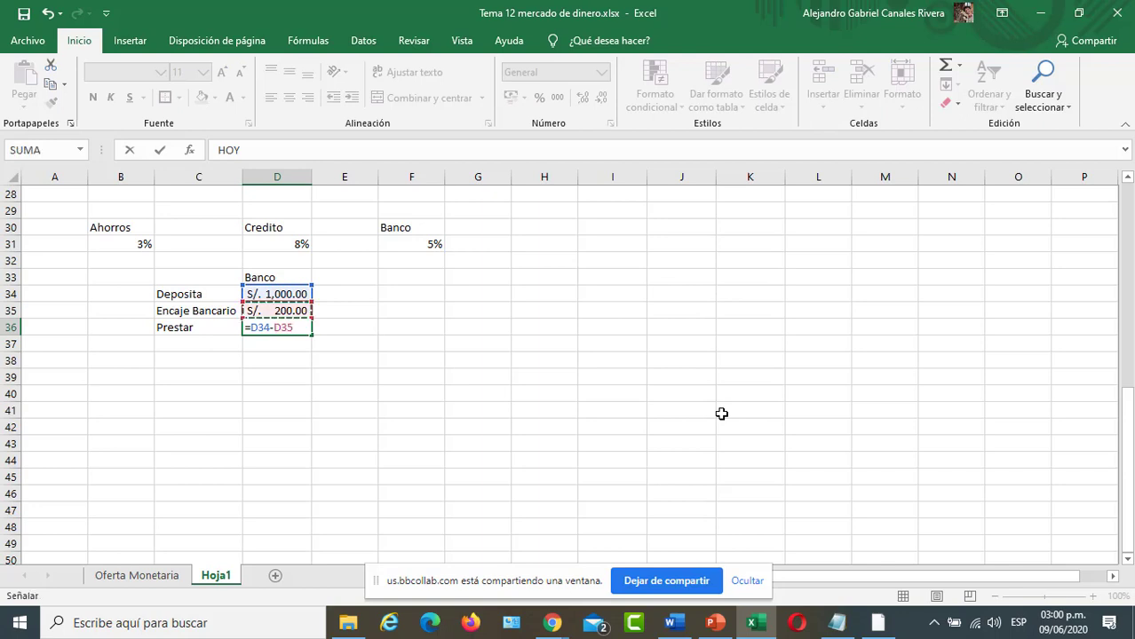
{"action": "key", "text": "Return"}
{"action": "key", "text": "Up"}
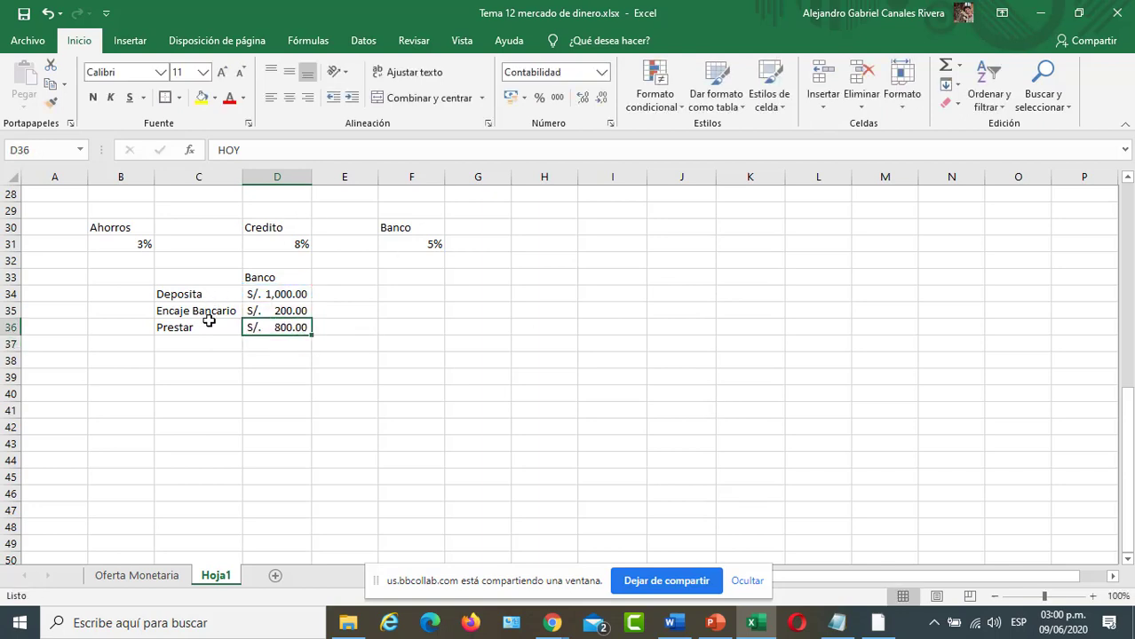
- Color the text of the Prestar row, cells C36:D36, red
{"action": "left_click_drag", "start_coordinate": [208, 327], "coordinate": [271, 327]}
{"action": "left_click", "coordinate": [229, 97]}
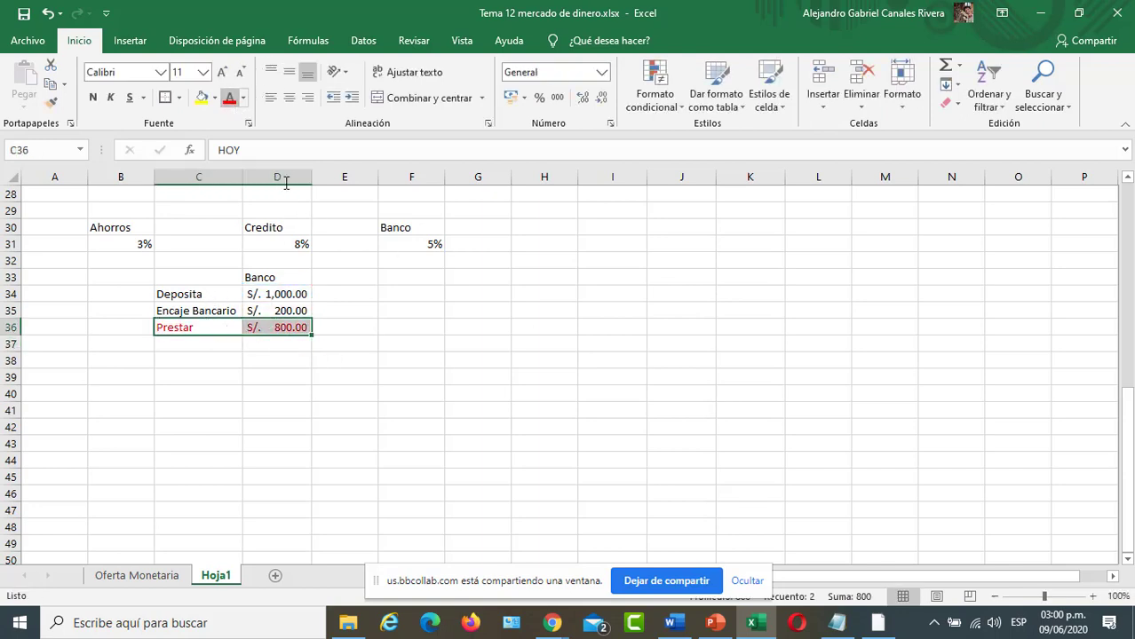
{"action": "left_click", "coordinate": [519, 414]}
- Check the Dinero Bancario slide in PowerPoint and the class chat in Blackboard Collaborate, and return to the Excel workbook
{"action": "key", "text": "alt+Tab"}
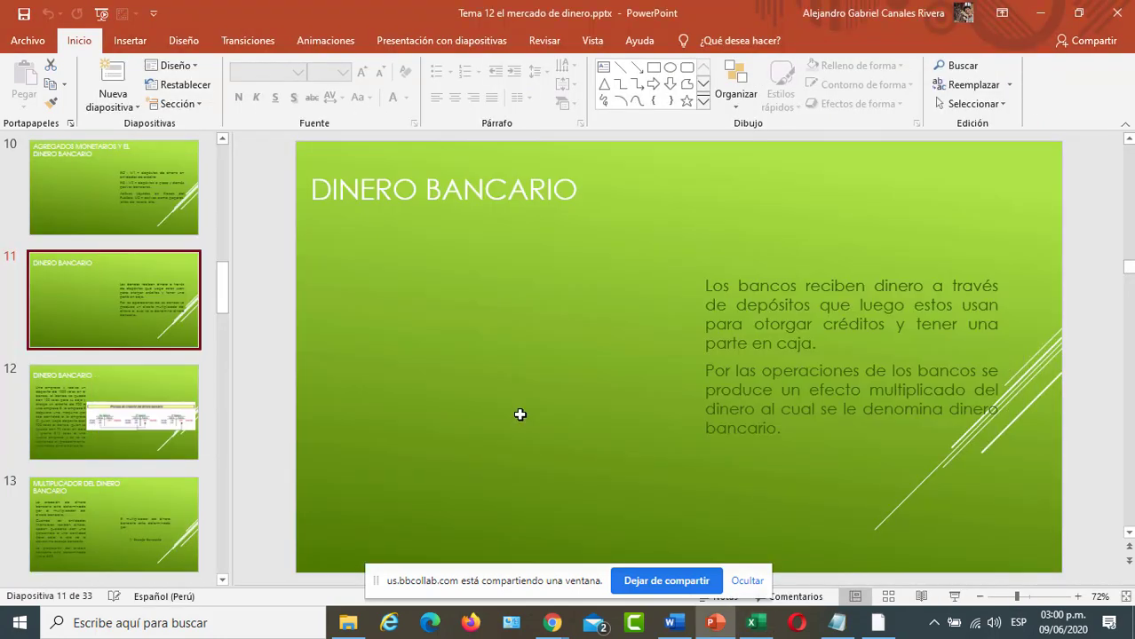
{"action": "key", "text": "alt+Tab"}
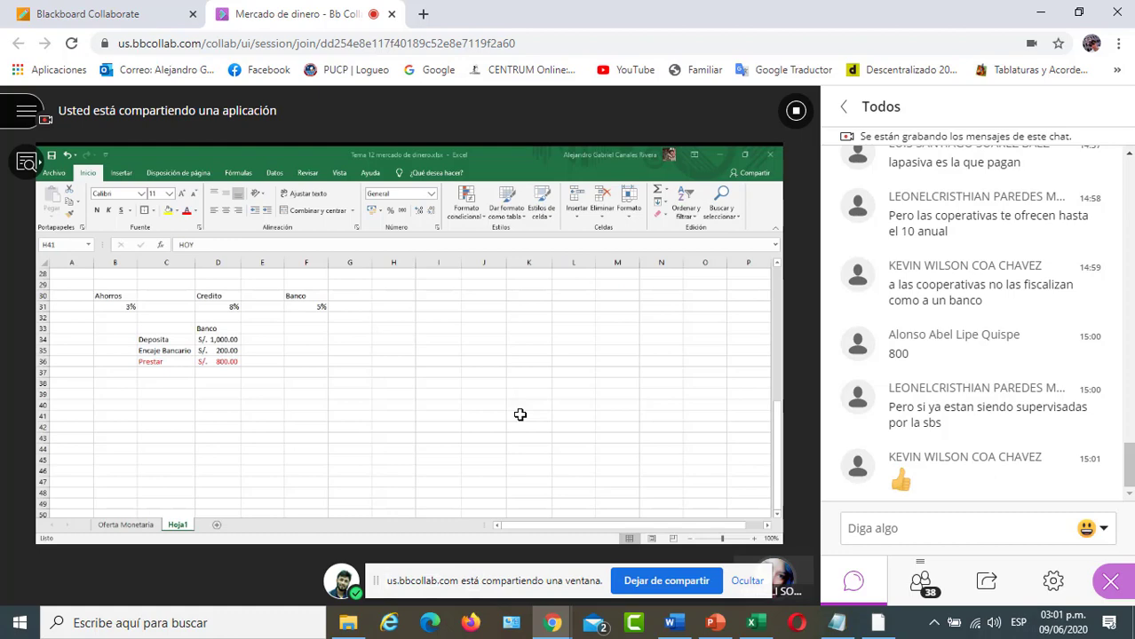
{"action": "key", "text": "alt+Tab"}
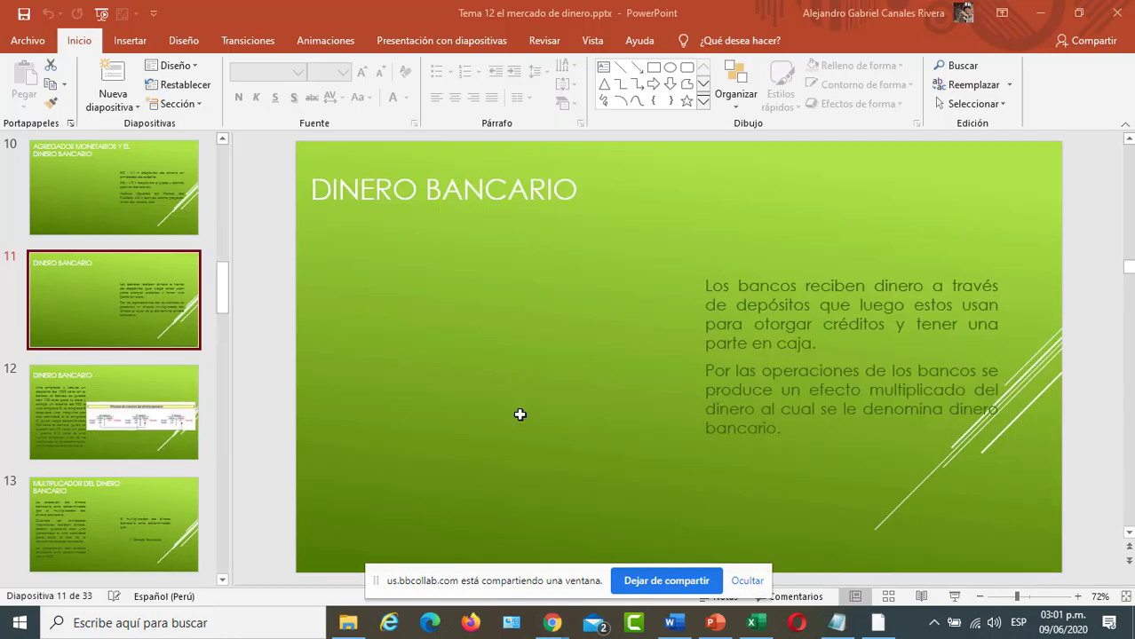
{"action": "key", "text": "alt+Tab"}
{"action": "key", "text": "Tab"}
- Copy the bank table in C33:D36 and paste it starting at cell F33
{"action": "key", "text": "Up"}
{"action": "key", "text": "Up"}
{"action": "key", "text": "Up"}
{"action": "key", "text": "Up"}
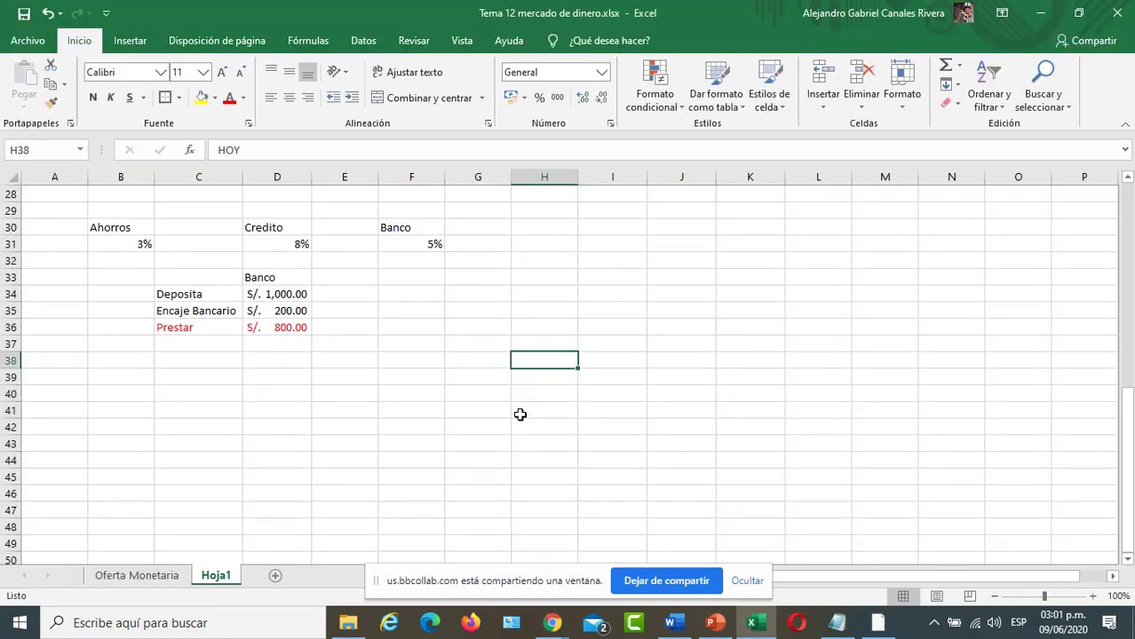
{"action": "key", "text": "Left"}
{"action": "key", "text": "Home"}
{"action": "key", "text": "Right"}
{"action": "key", "text": "Right"}
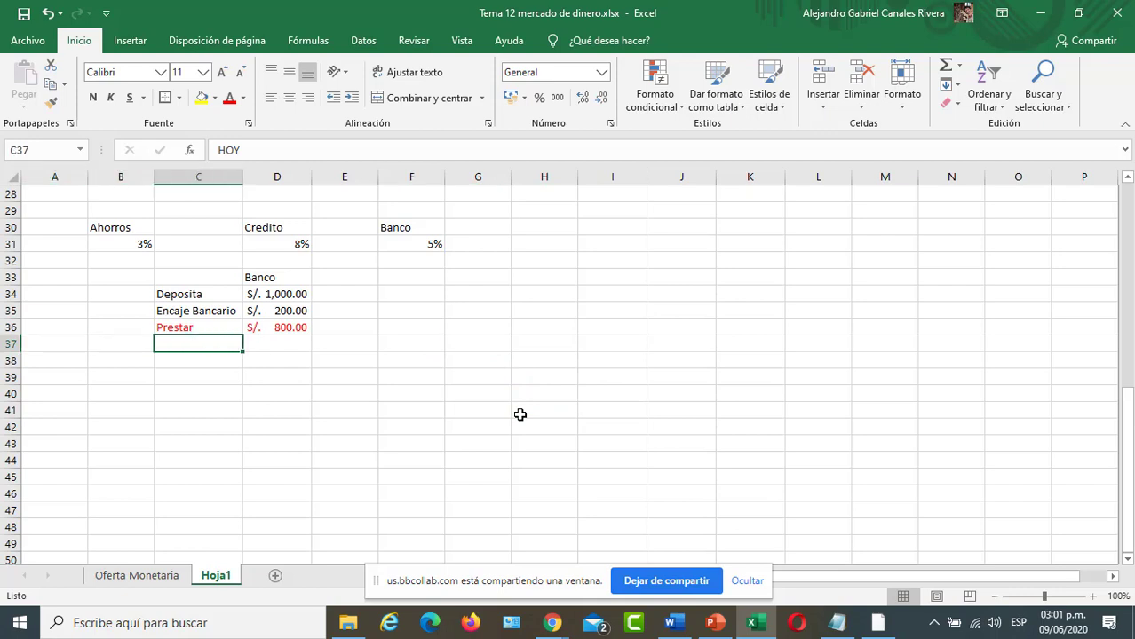
{"action": "left_click_drag", "start_coordinate": [185, 277], "coordinate": [267, 324]}
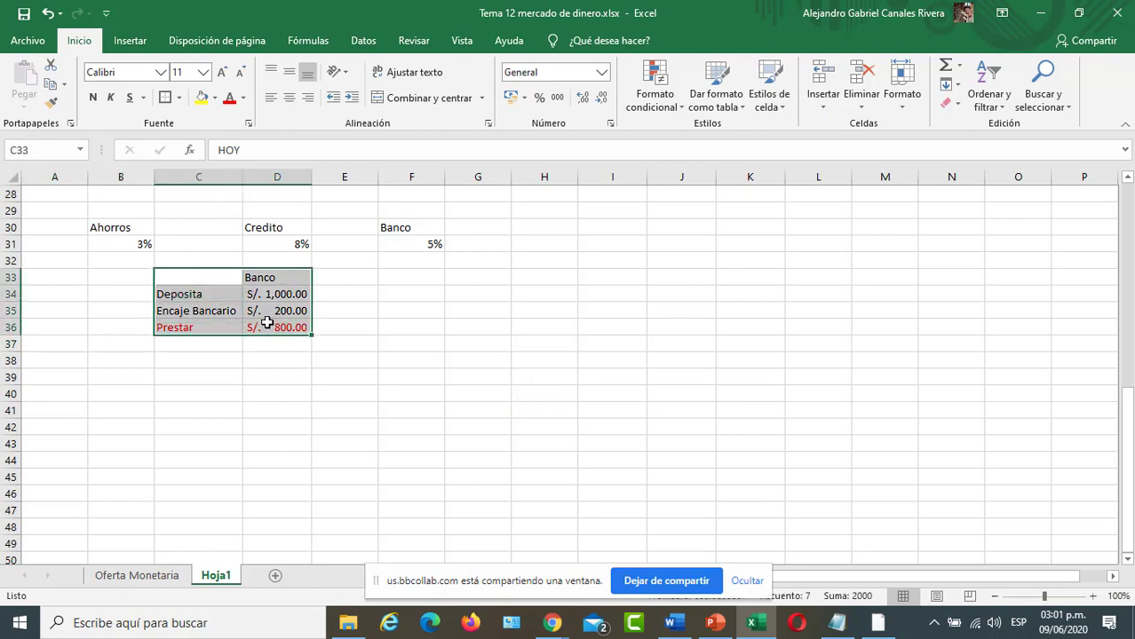
{"action": "key", "text": "ctrl+c"}
{"action": "key", "text": "Right"}
{"action": "key", "text": "Right"}
{"action": "key", "text": "Right"}
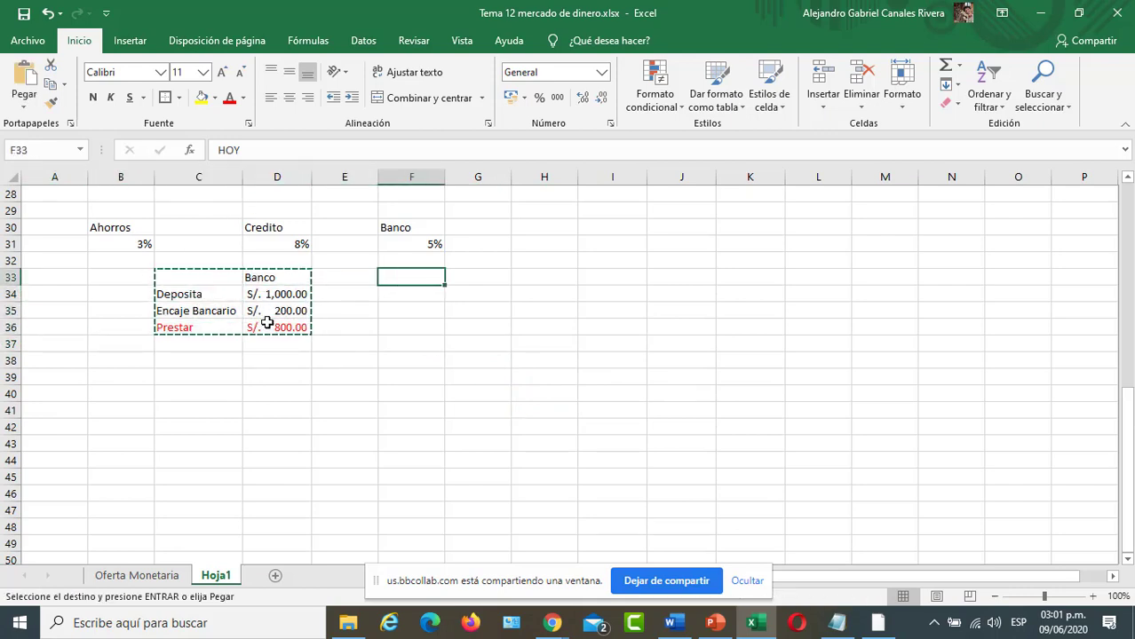
{"action": "key", "text": "ctrl+v"}
- Paste another copy of the bank table starting at cell I33
{"action": "key", "text": "Right"}
{"action": "key", "text": "Right"}
{"action": "key", "text": "Right"}
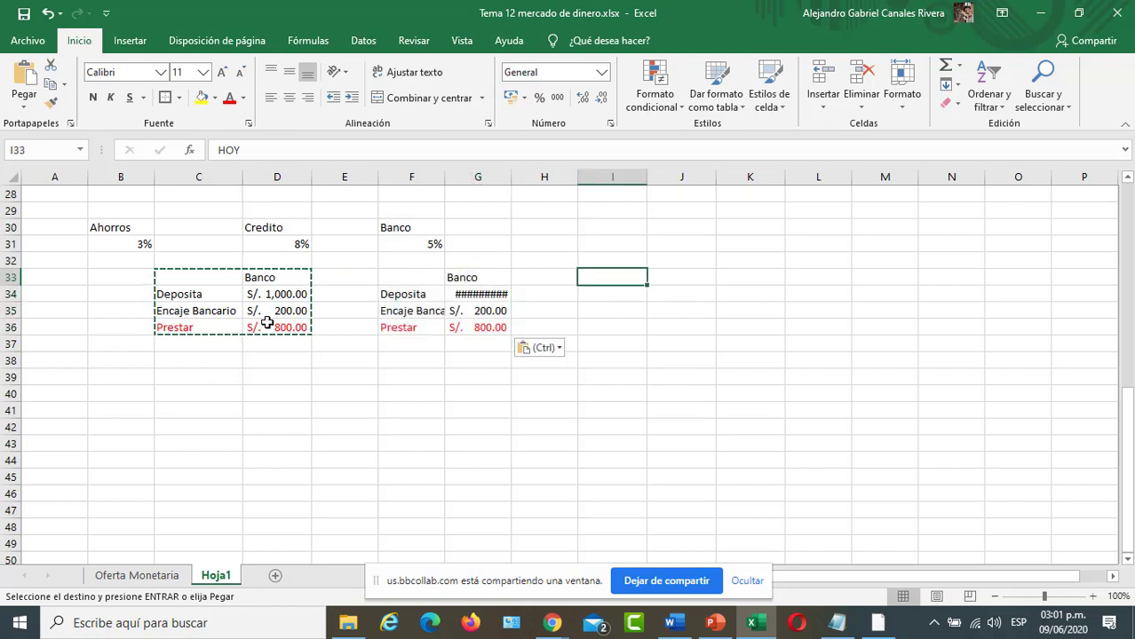
{"action": "key", "text": "ctrl+v"}
{"action": "key", "text": "Down"}
{"action": "key", "text": "Down"}
{"action": "key", "text": "Left"}
{"action": "key", "text": "Left"}
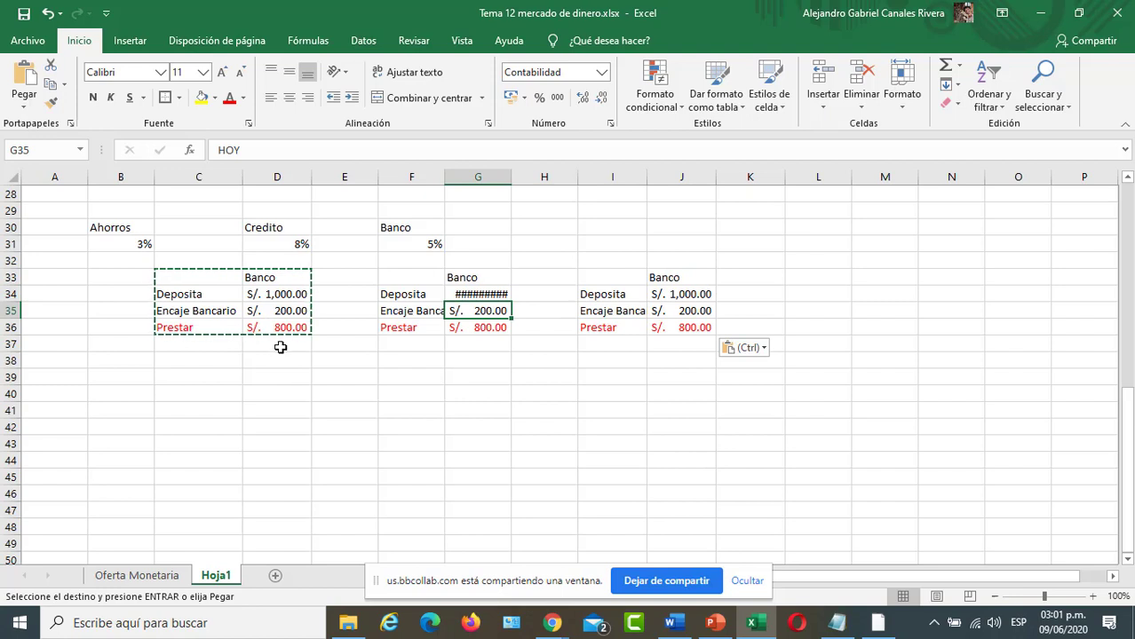
- Widen column G until the deposit amount in the second bank table fits
{"action": "left_click", "coordinate": [279, 345]}
{"action": "left_click", "coordinate": [280, 373]}
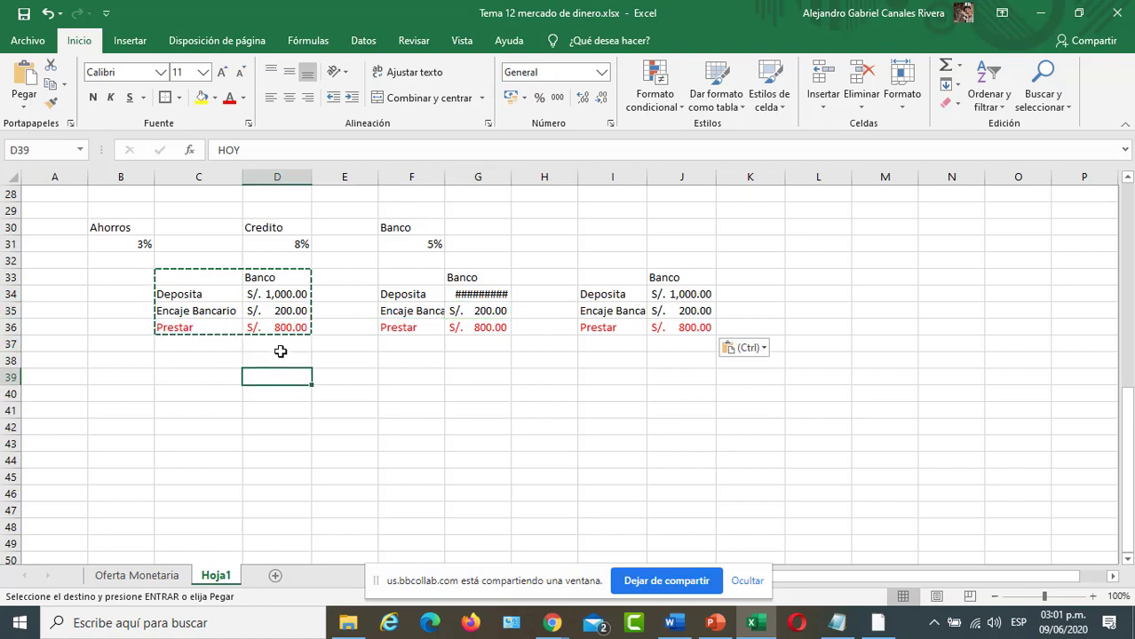
{"action": "left_click", "coordinate": [279, 347]}
{"action": "left_click", "coordinate": [276, 358]}
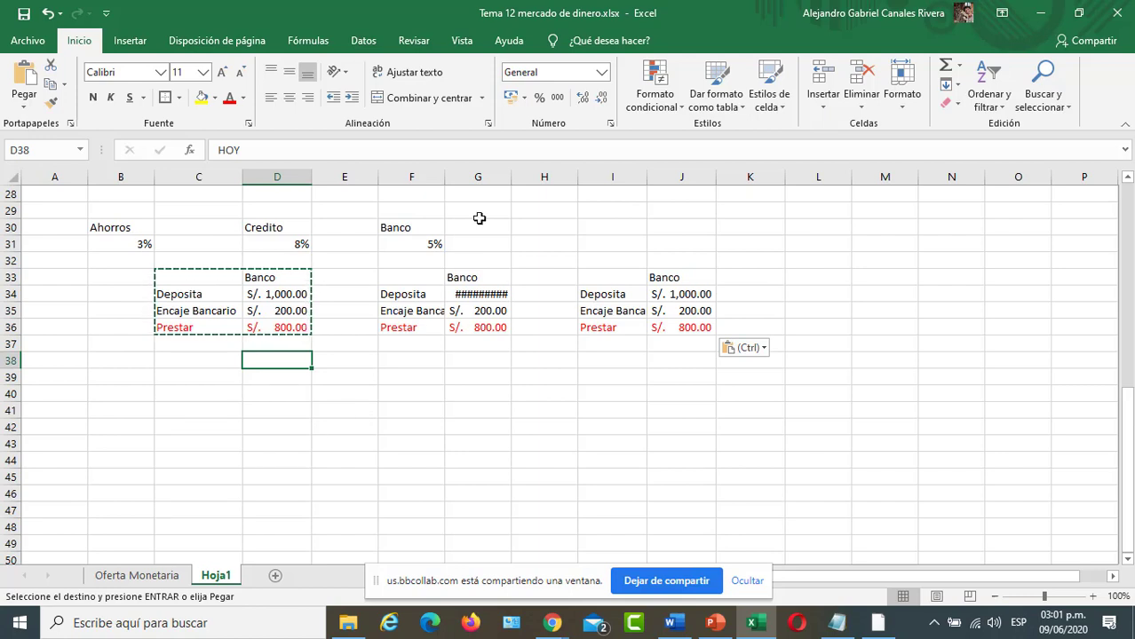
{"action": "left_click", "coordinate": [509, 179]}
{"action": "left_click_drag", "start_coordinate": [509, 179], "coordinate": [549, 179]}
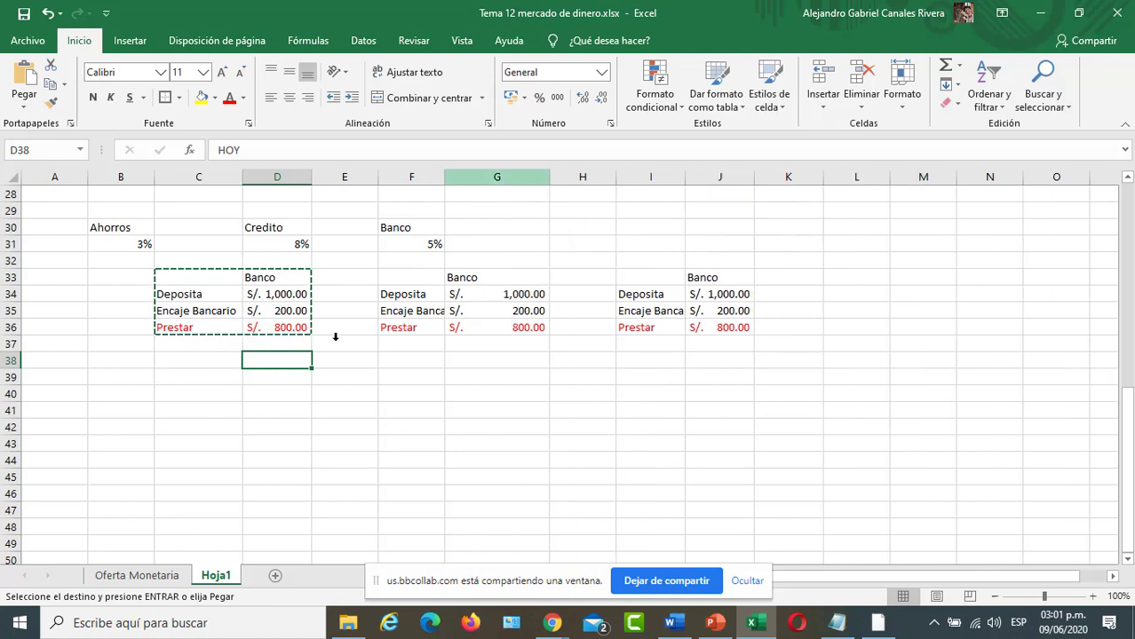
- Change the header of the second bank table in cell G33 to Banco2
{"action": "left_click", "coordinate": [495, 276]}
{"action": "double_click", "coordinate": [495, 276]}
{"action": "type", "text": "2"}
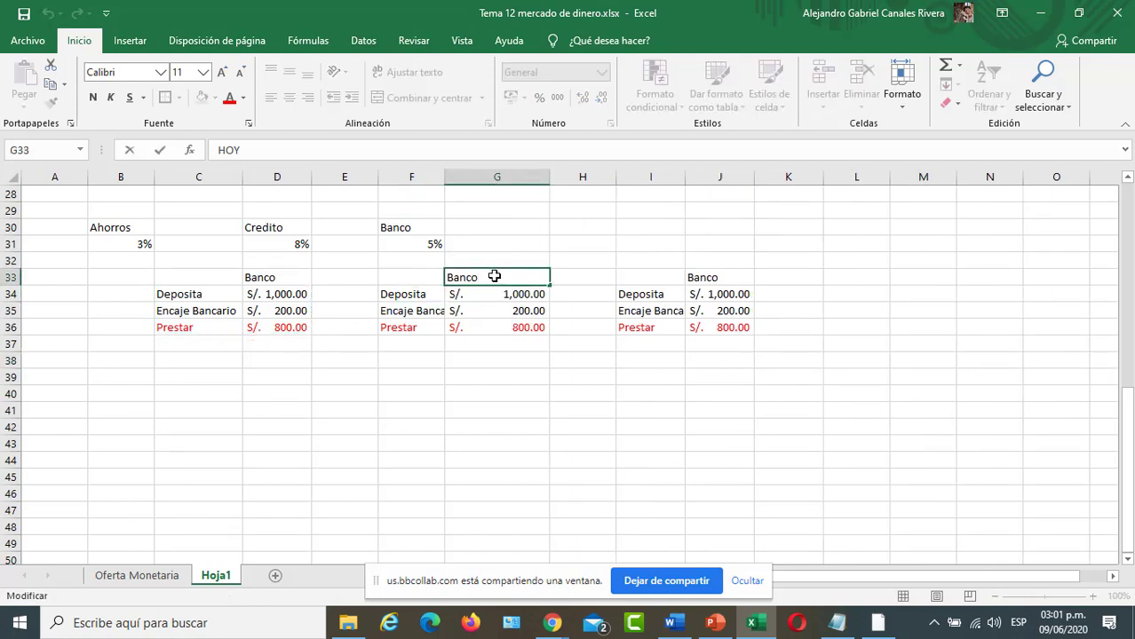
{"action": "left_click", "coordinate": [502, 343]}
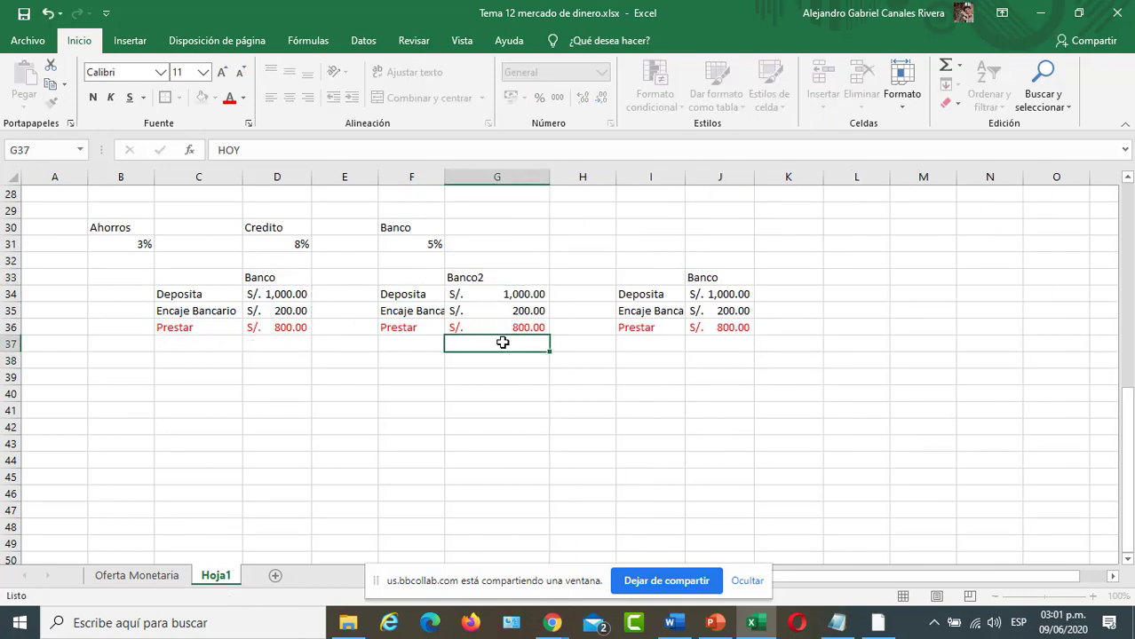
- Set the Banco2 deposit in cell G34 to 800
{"action": "left_click", "coordinate": [502, 294]}
{"action": "type", "text": "800"}
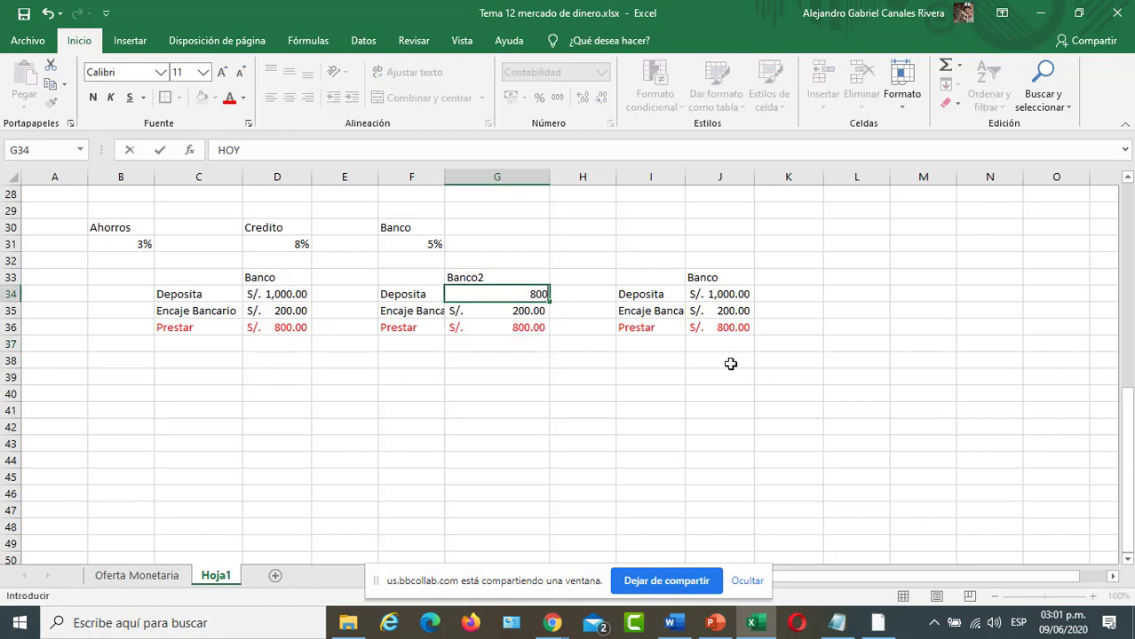
{"action": "key", "text": "Return"}
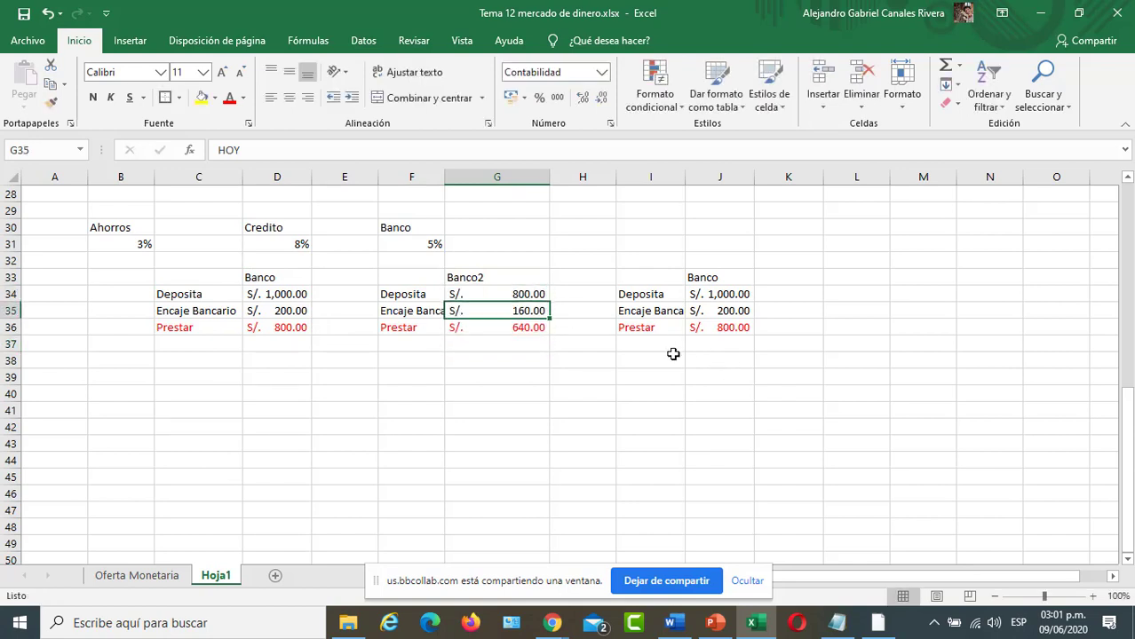
- Examine the Prestar and Encaje Bancario rows of the Banco2 table
{"action": "left_click", "coordinate": [406, 329]}
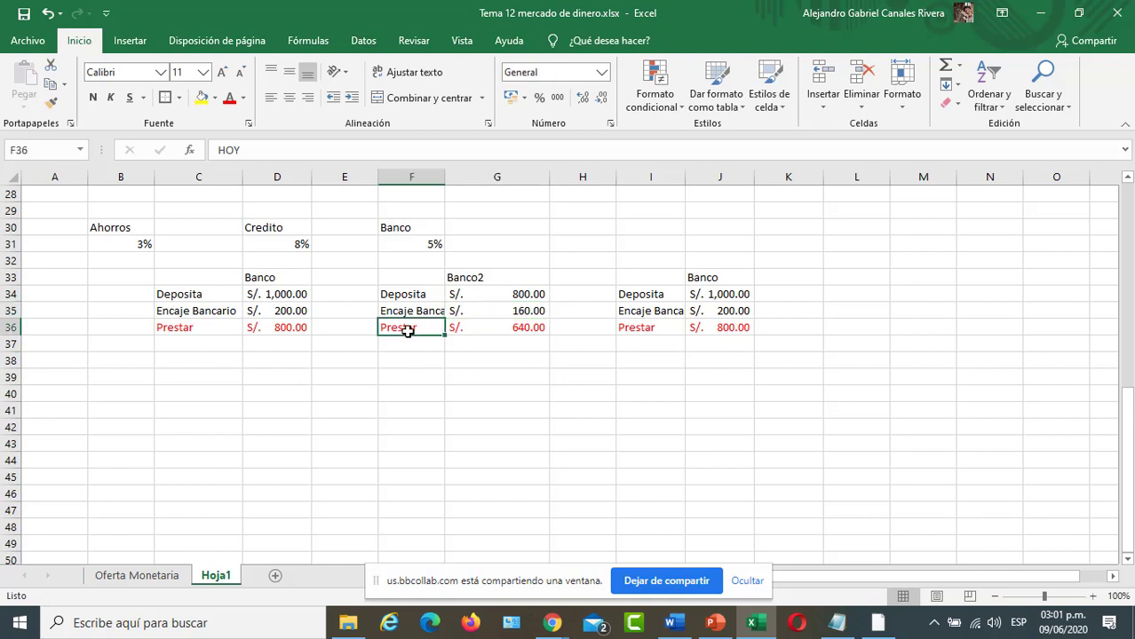
{"action": "left_click", "coordinate": [501, 329]}
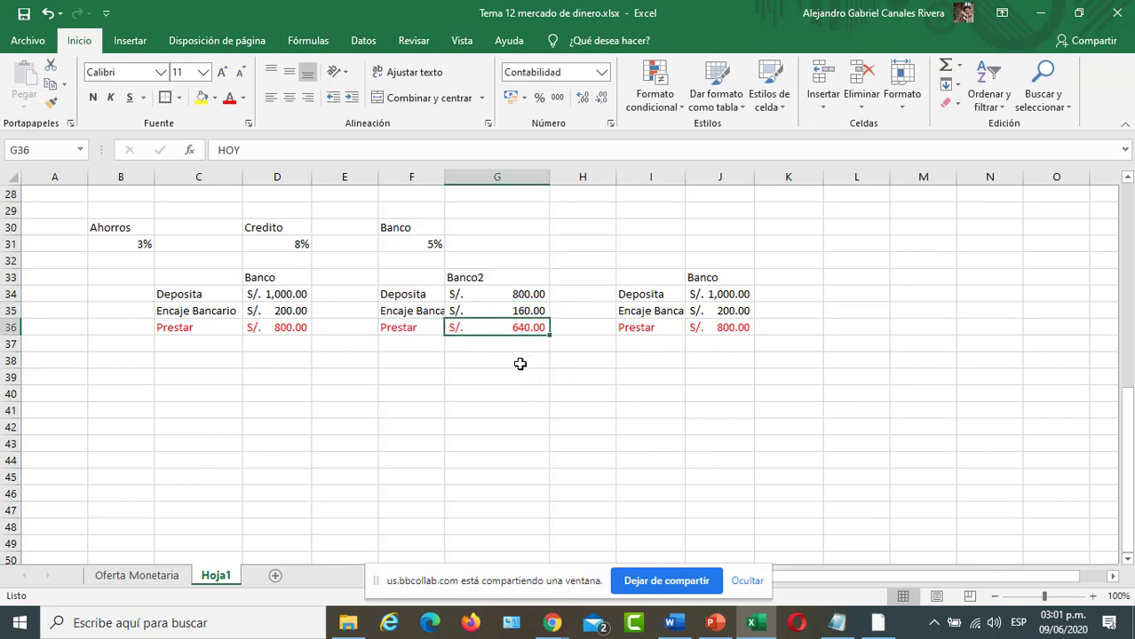
{"action": "left_click", "coordinate": [519, 361]}
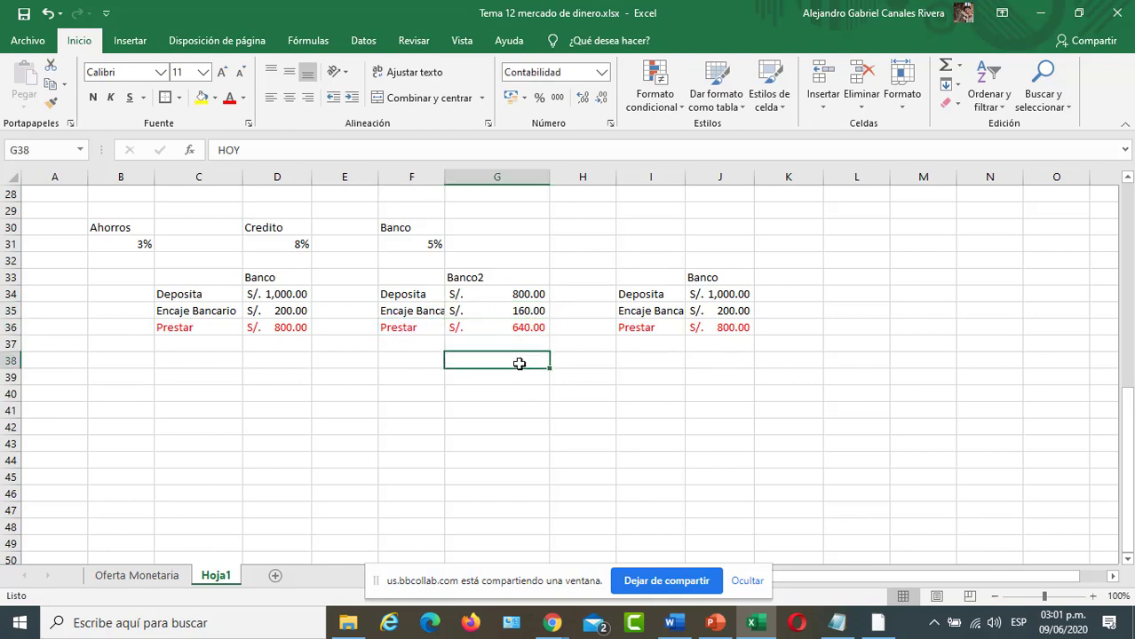
{"action": "left_click", "coordinate": [518, 313]}
{"action": "left_click", "coordinate": [418, 310]}
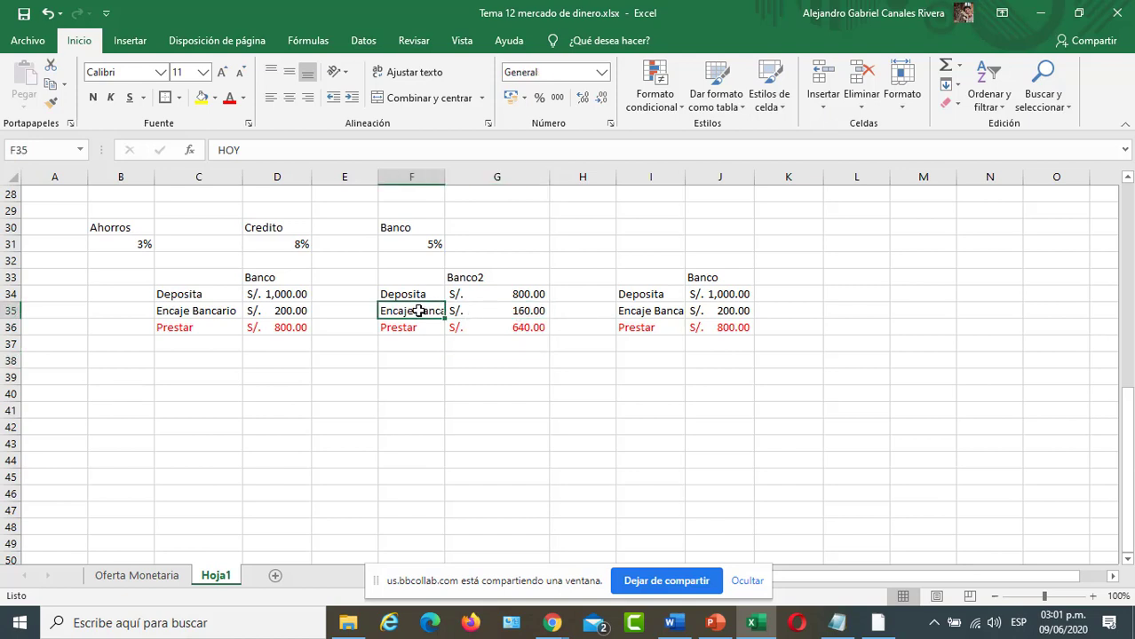
{"action": "left_click", "coordinate": [540, 315]}
{"action": "left_click", "coordinate": [517, 363]}
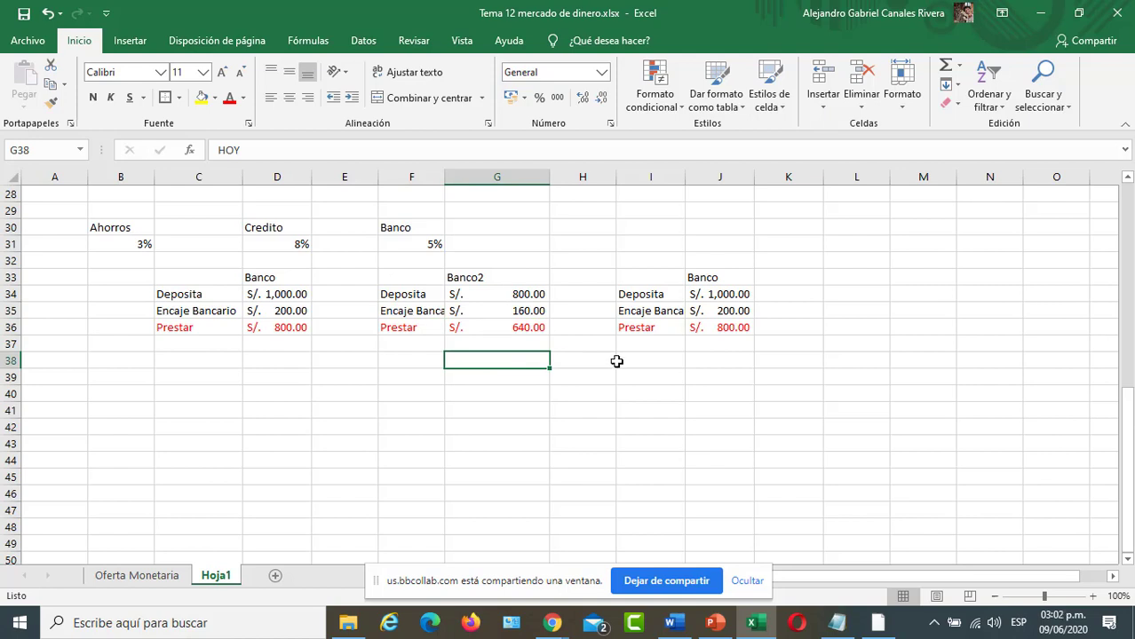
- Set the deposit of the third bank table in cell J34 to 640
{"action": "left_click", "coordinate": [713, 292]}
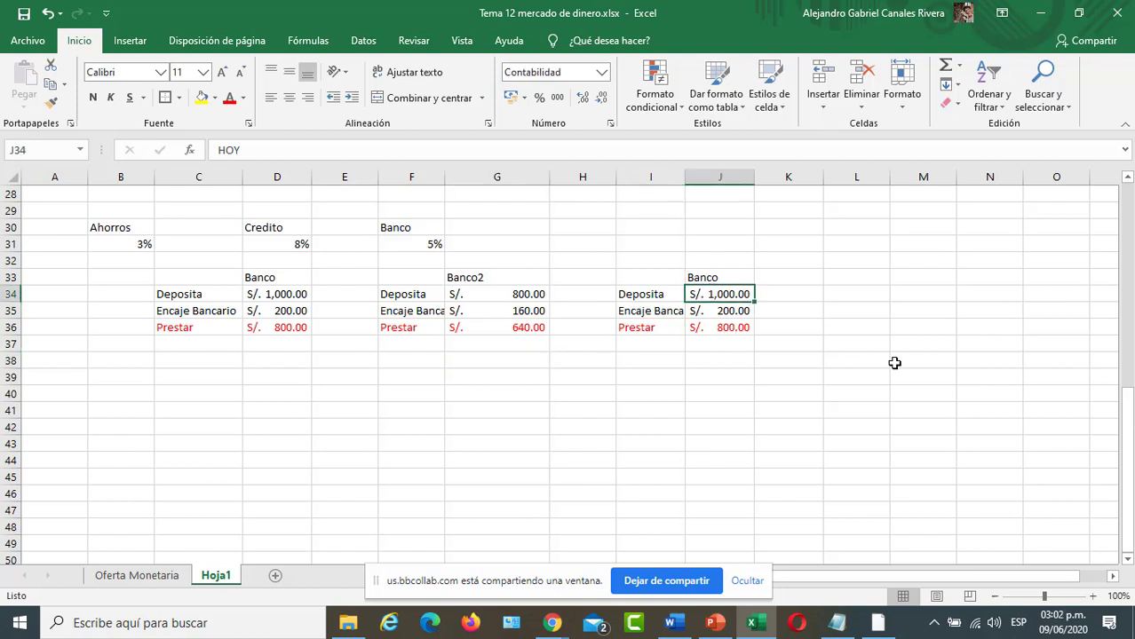
{"action": "type", "text": "640"}
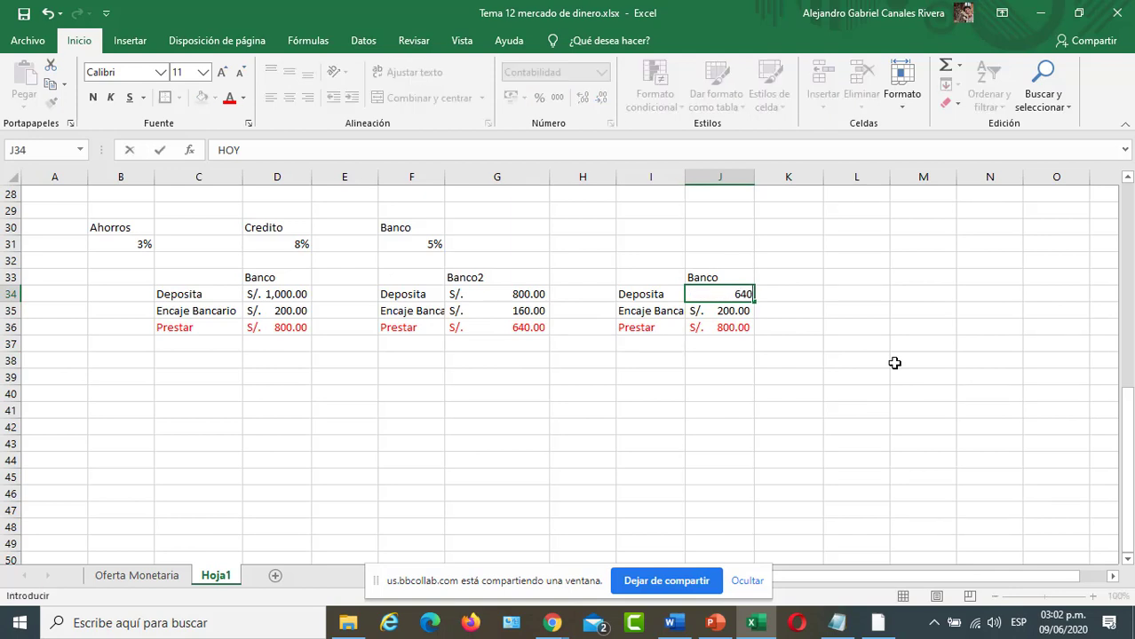
{"action": "key", "text": "Return"}
{"action": "key", "text": "Return"}
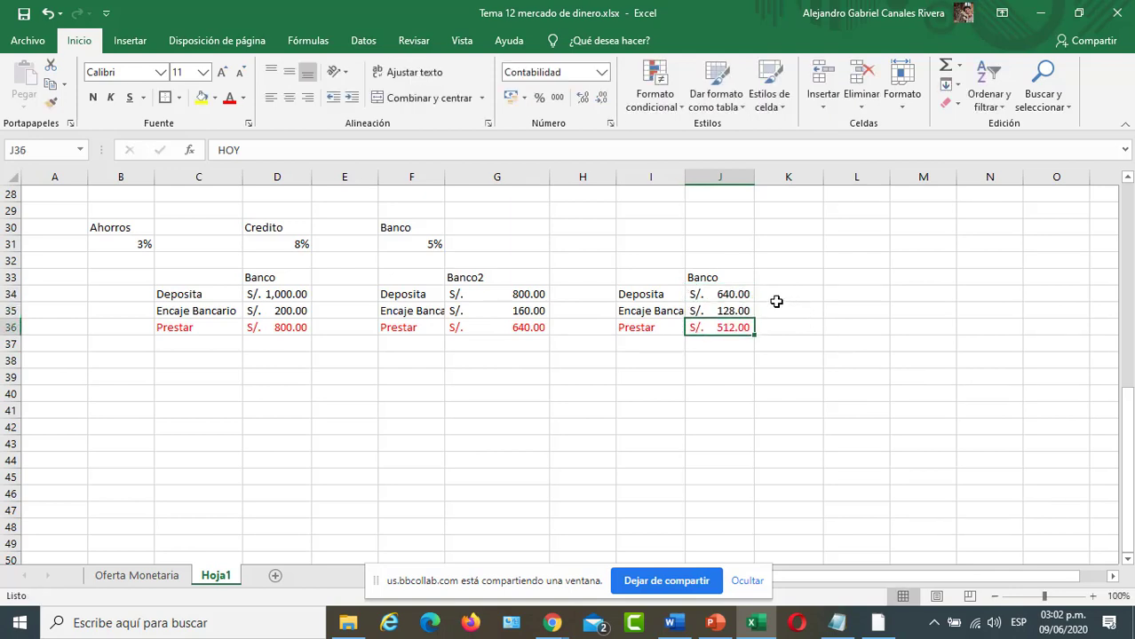
- Change the header of the third bank table in cell J33 to Banco 3
{"action": "double_click", "coordinate": [731, 278]}
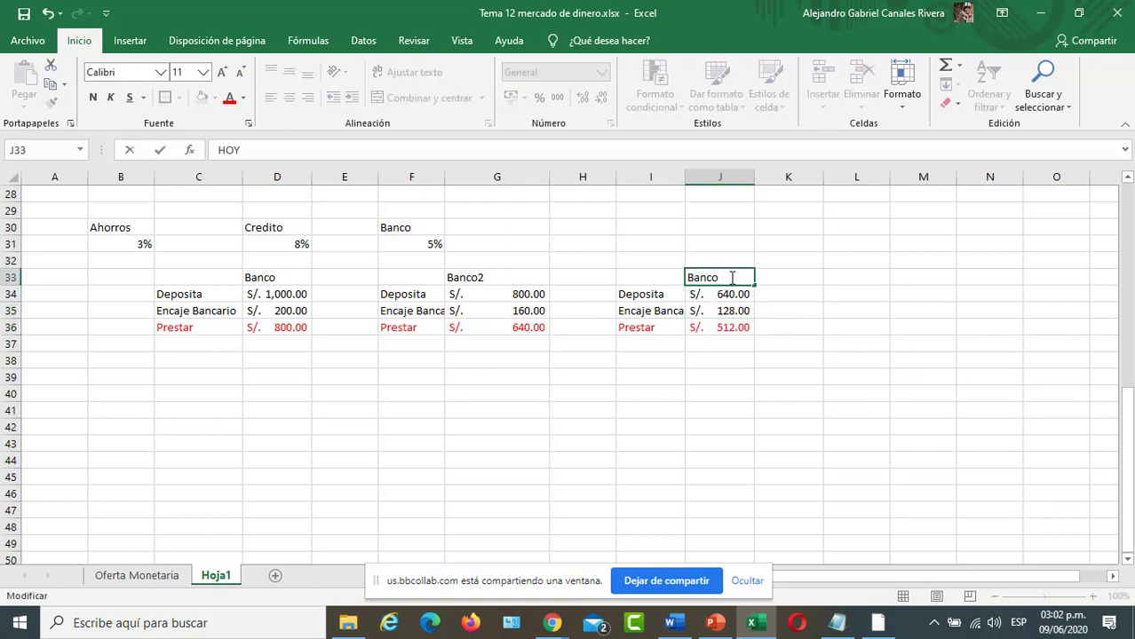
{"action": "type", "text": "3"}
{"action": "key", "text": "Return"}
{"action": "key", "text": "Down"}
{"action": "key", "text": "Down"}
{"action": "key", "text": "Down"}
{"action": "key", "text": "Down"}
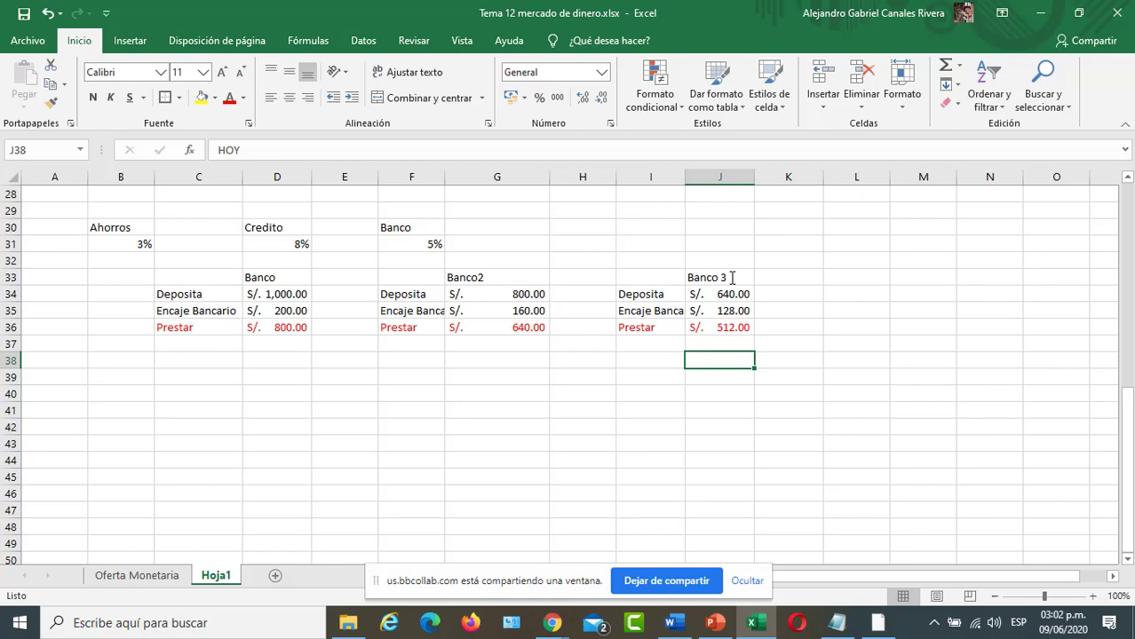
- Read the class chat in Blackboard Collaborate, then switch to the Dinero Bancario slide in PowerPoint
{"action": "key", "text": "alt+Tab"}
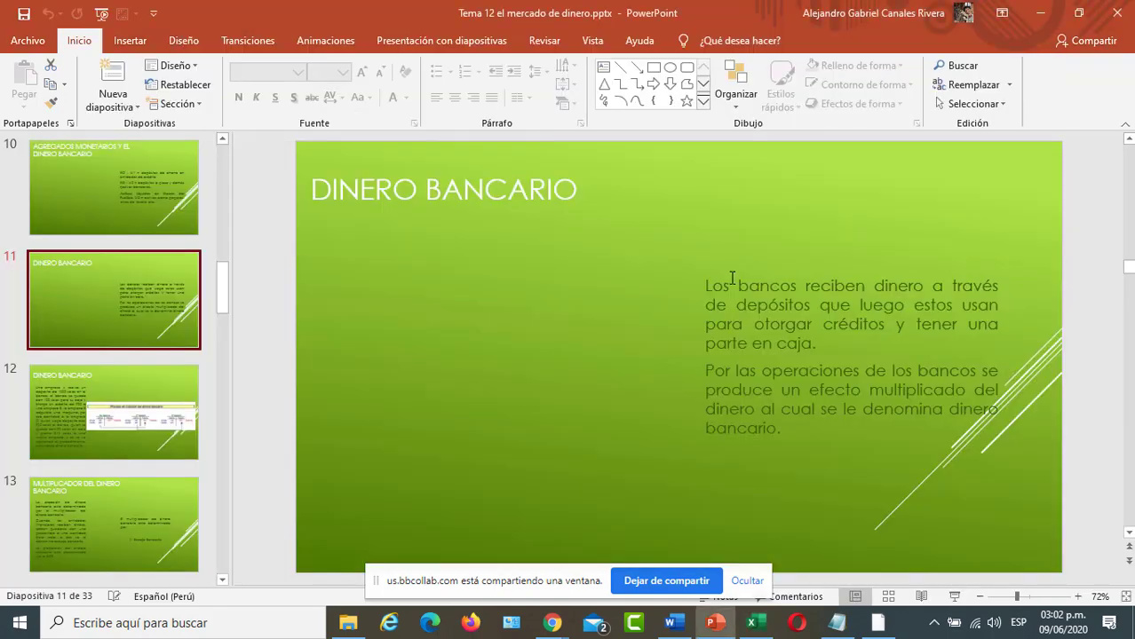
{"action": "key", "text": "alt+Tab"}
{"action": "key", "text": "Tab"}
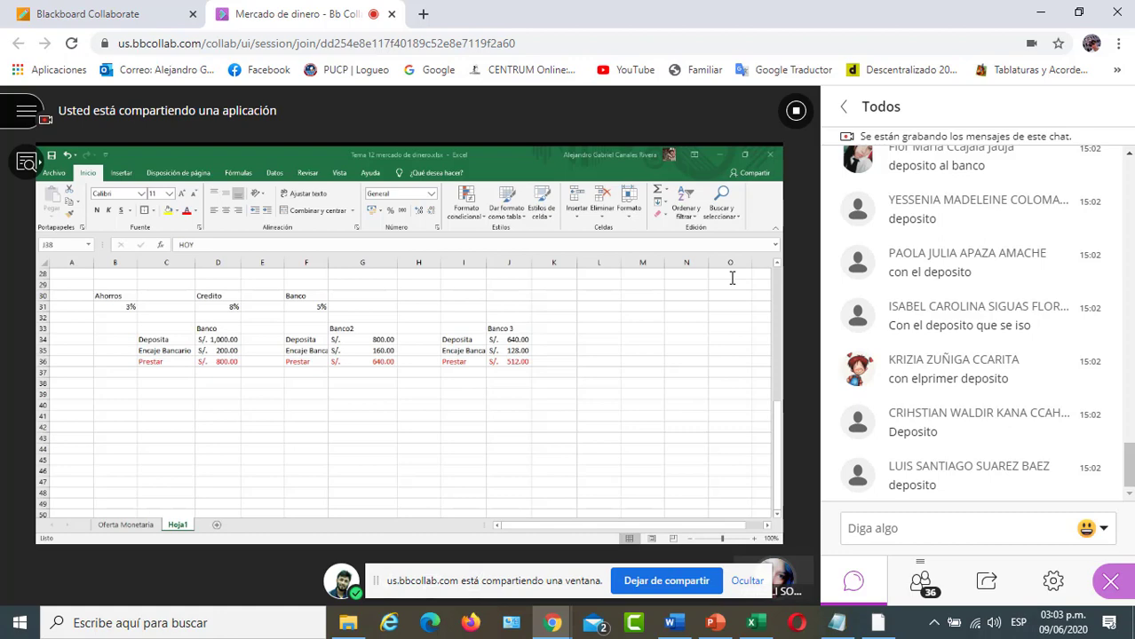
{"action": "key", "text": "alt+Tab"}
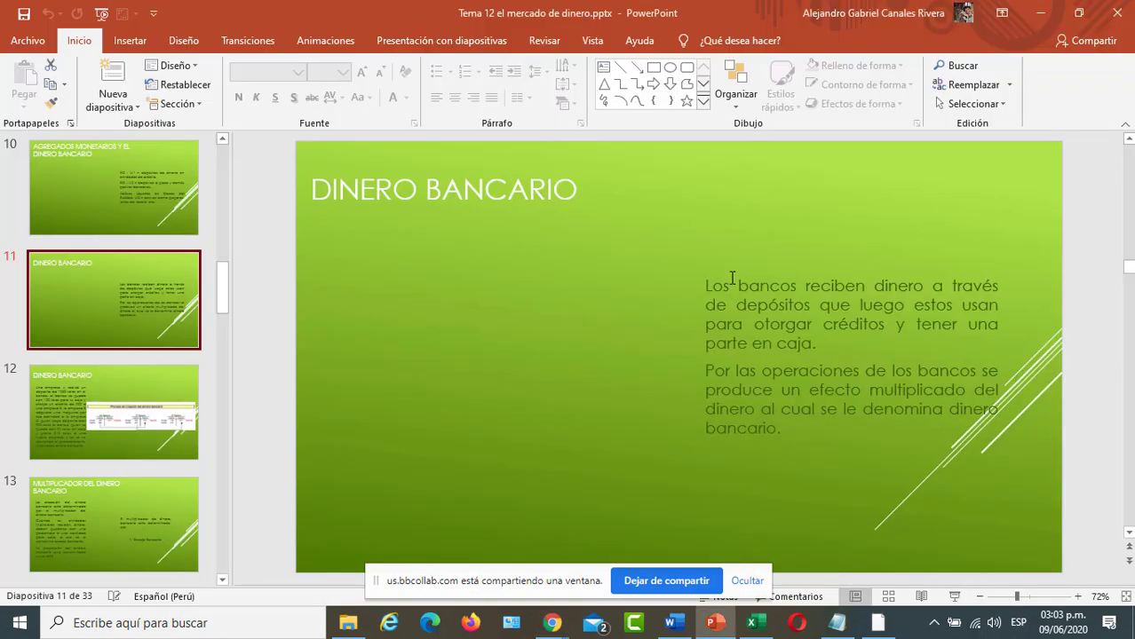